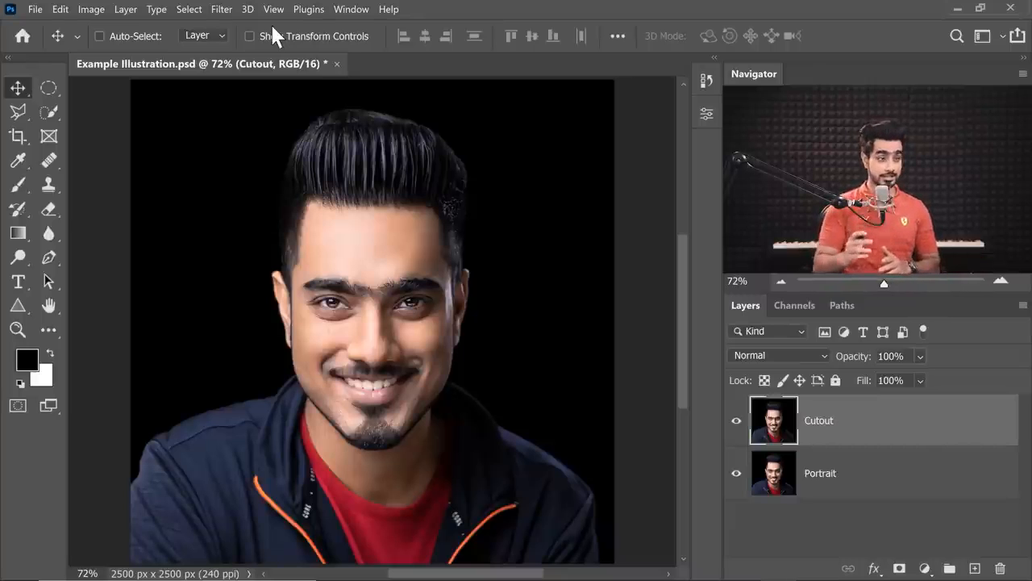
Convert the Cutout layer into a smart object so that smart filters can be applied to it.
click(222, 9)
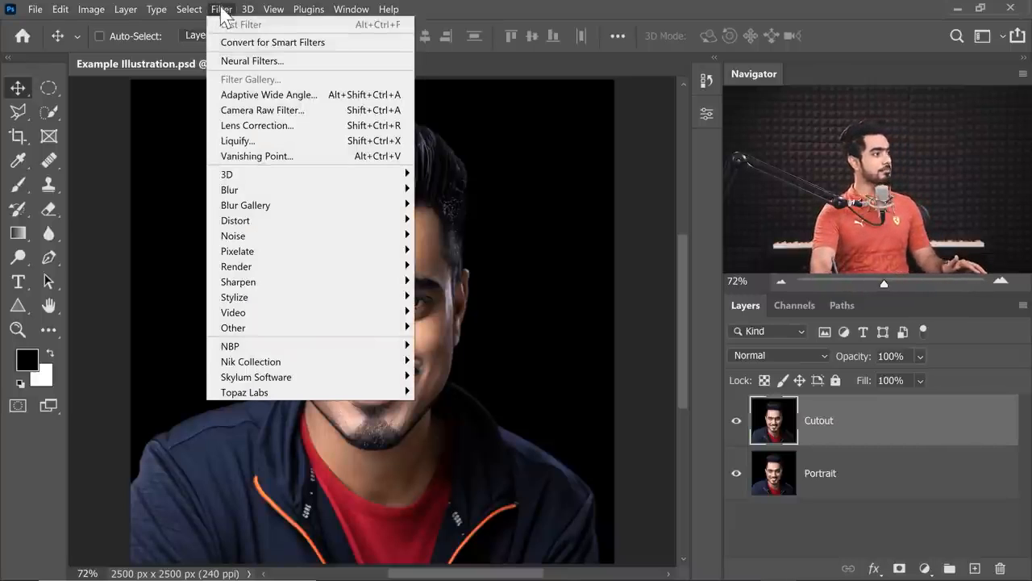
click(267, 42)
click(605, 257)
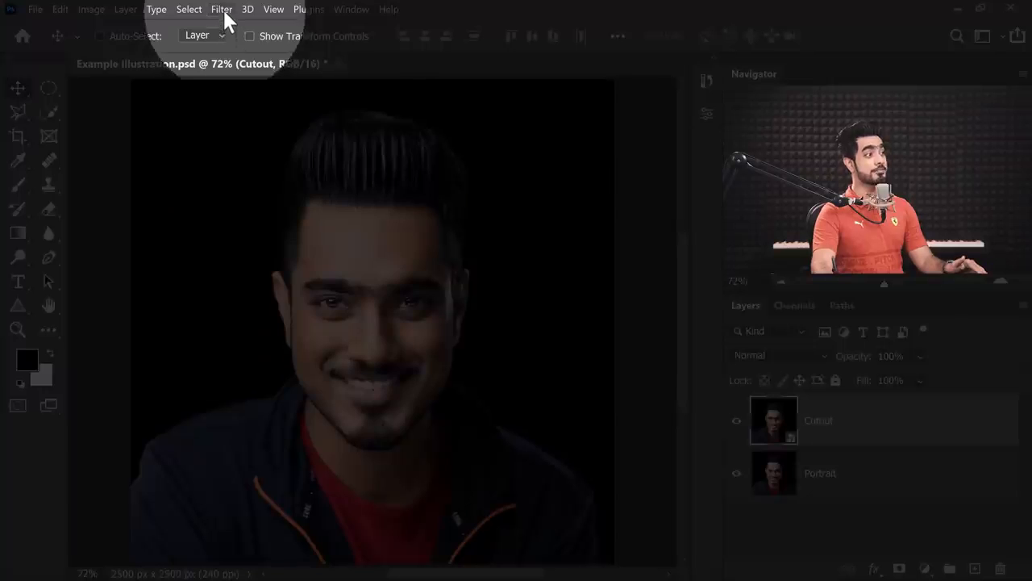
Change the document's color depth to 8 bits per channel so the Filter Gallery can be used, keeping the smart object.
click(222, 10)
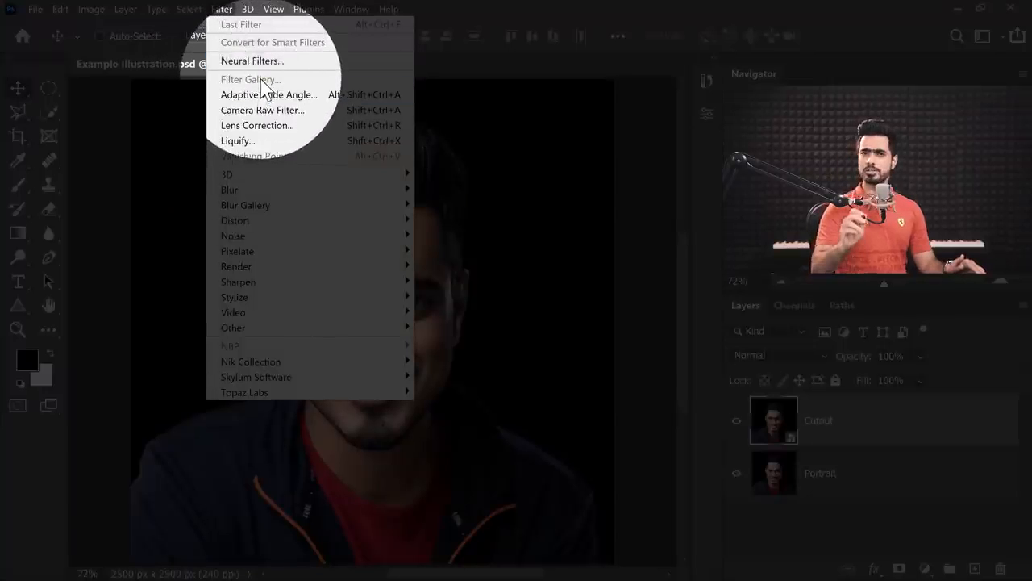
click(225, 11)
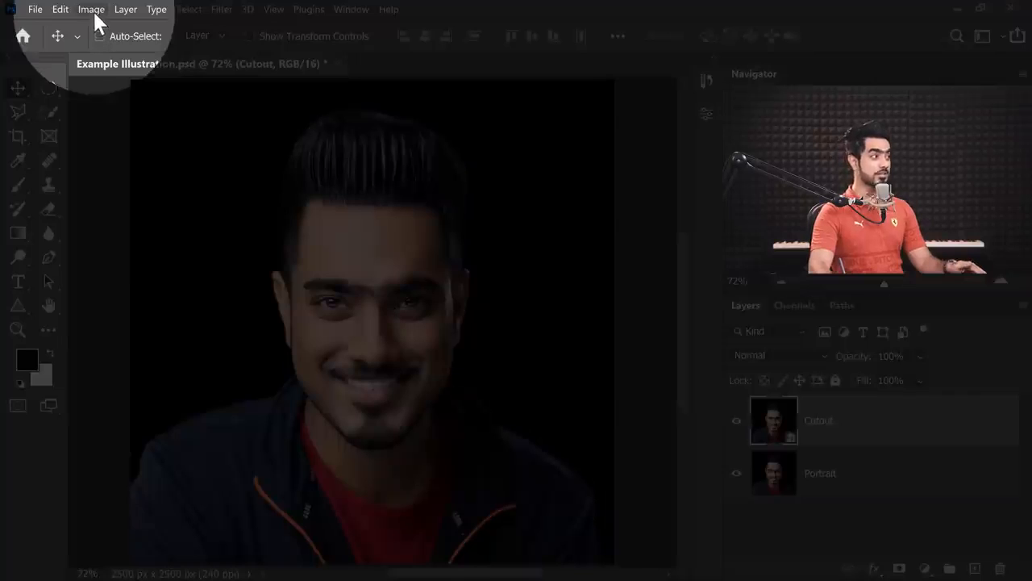
click(91, 10)
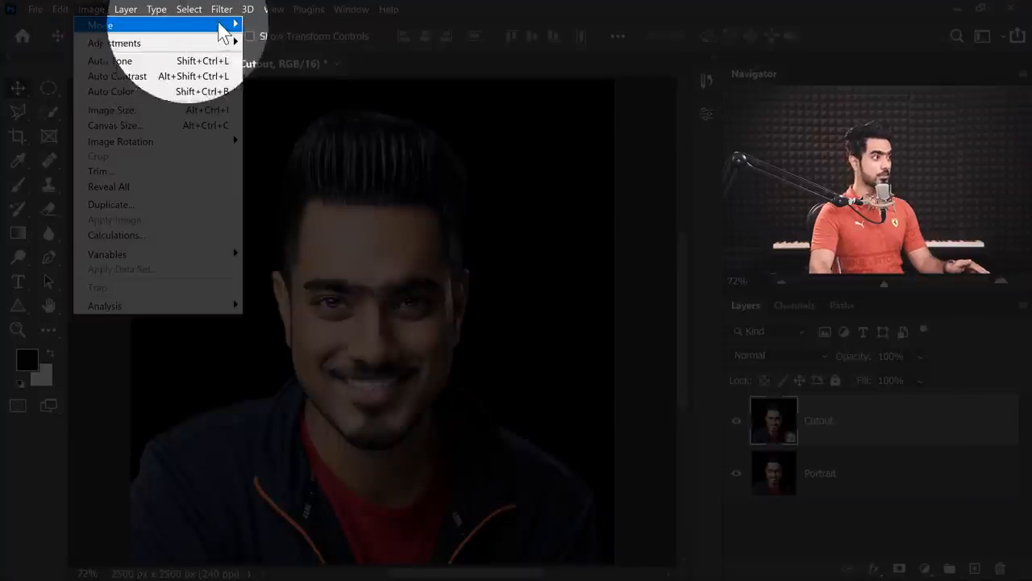
mouse_move(217, 25)
click(286, 150)
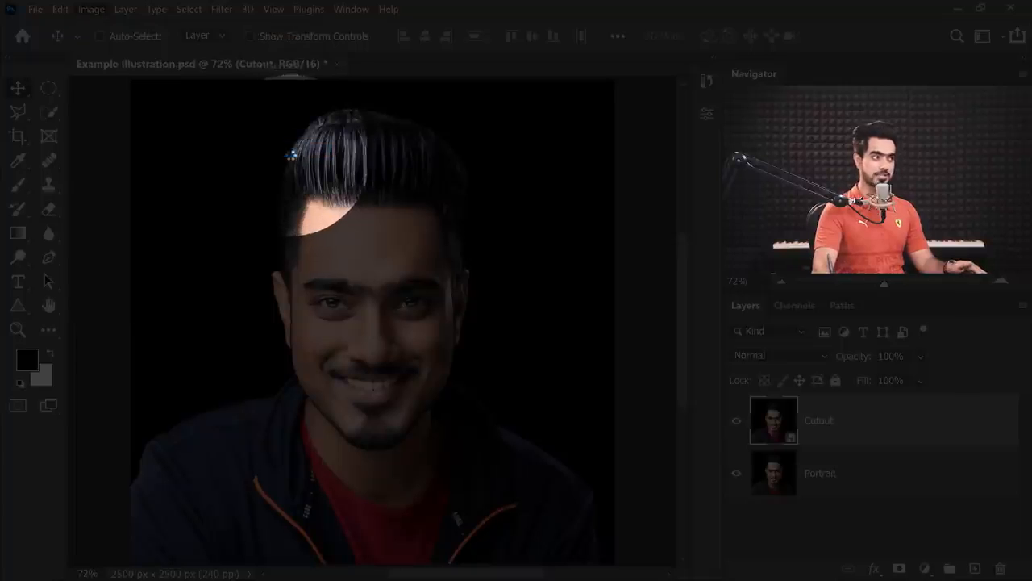
Open the Filter Gallery for the Cutout layer and choose the Cutout filter from the Artistic group.
click(219, 10)
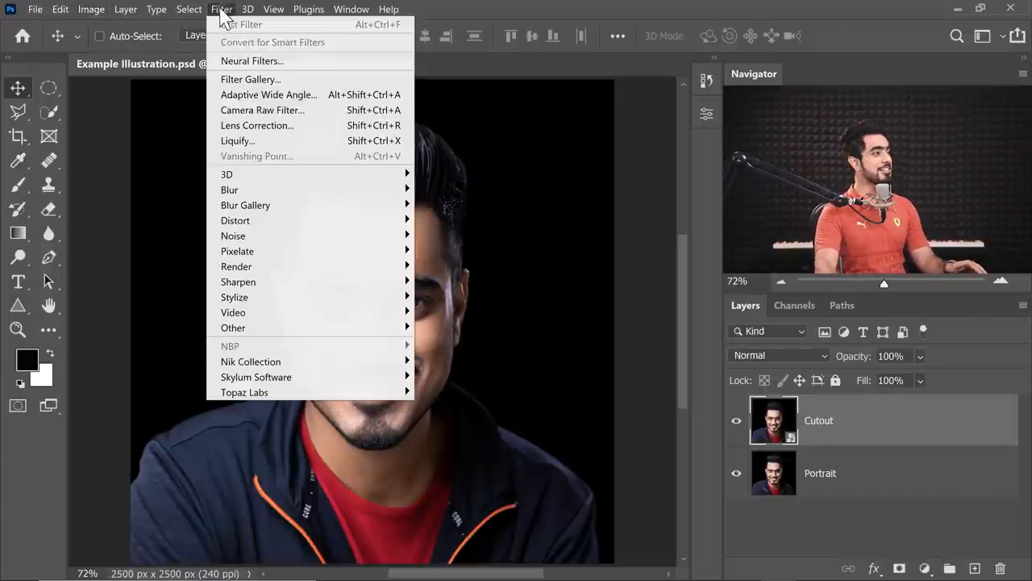
click(244, 80)
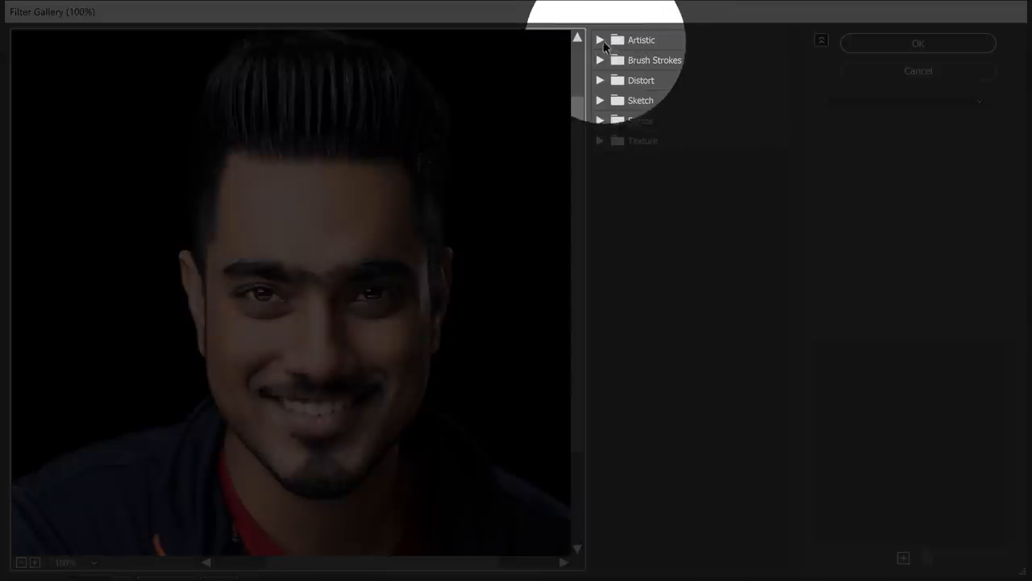
click(614, 40)
click(692, 74)
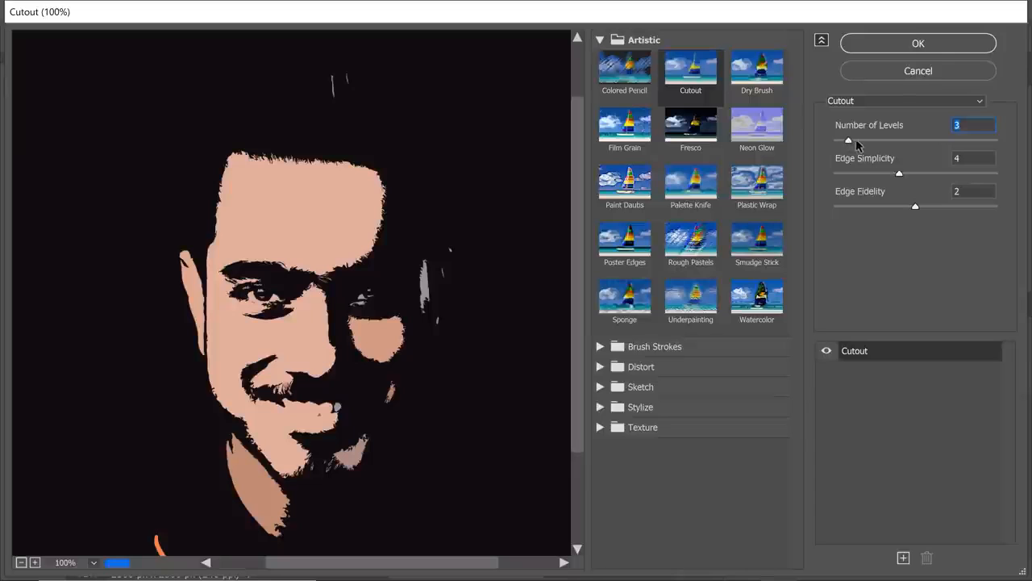
Set the Cutout filter to 7 levels, edge simplicity 7 and edge fidelity 1, and apply it.
drag(882, 144, 912, 144)
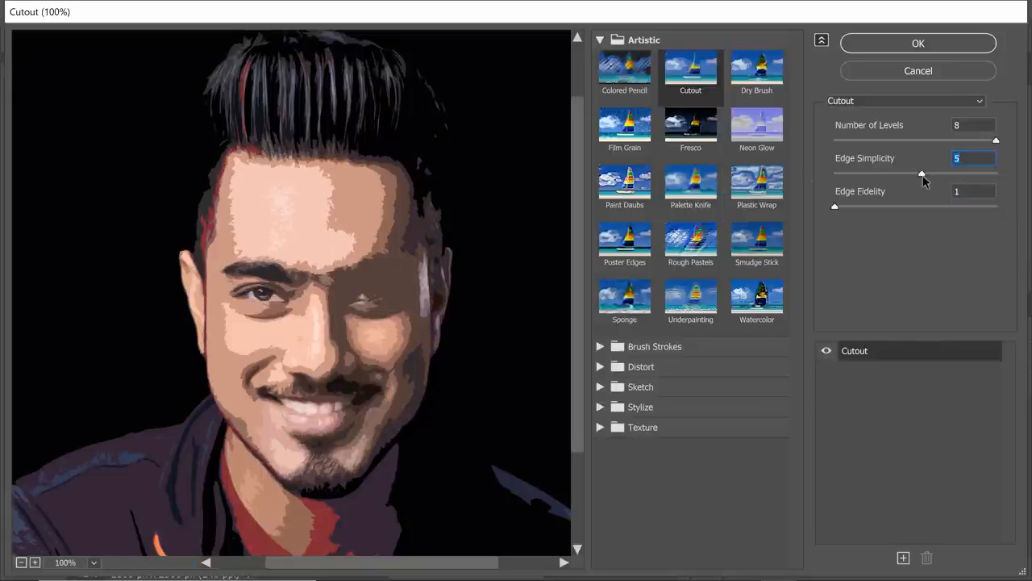
drag(927, 175, 938, 176)
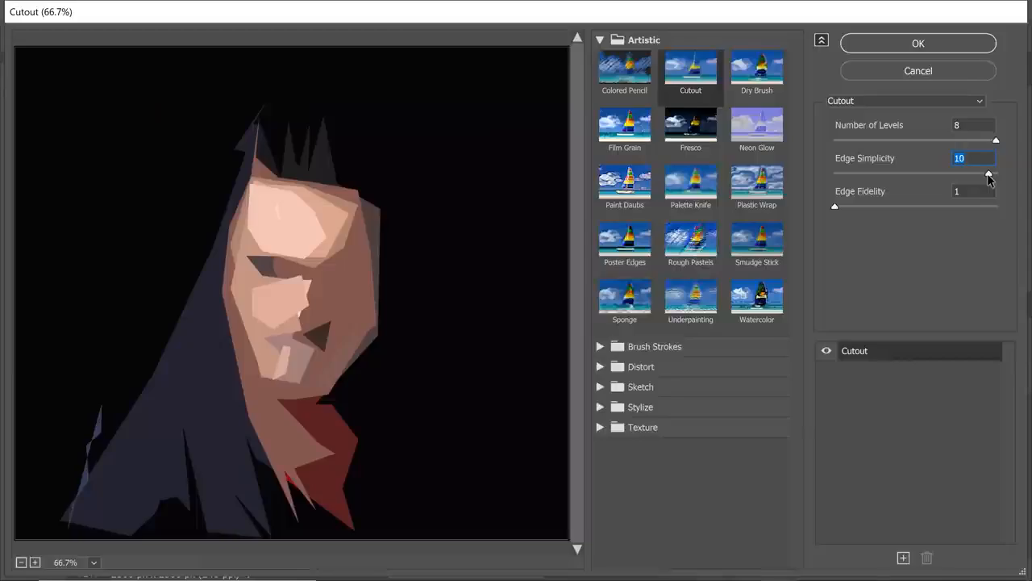
drag(990, 172, 974, 177)
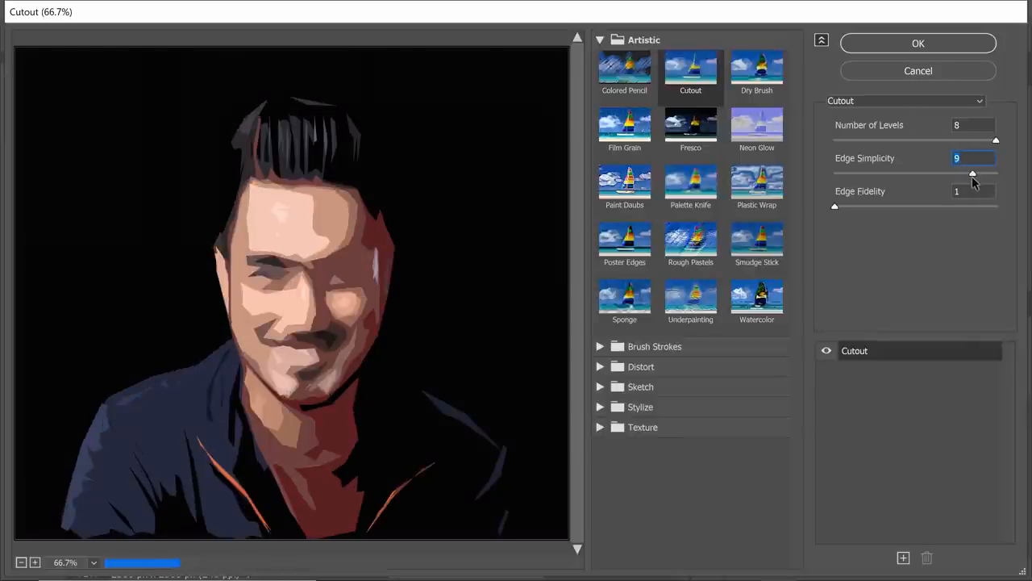
drag(972, 176, 964, 176)
click(996, 142)
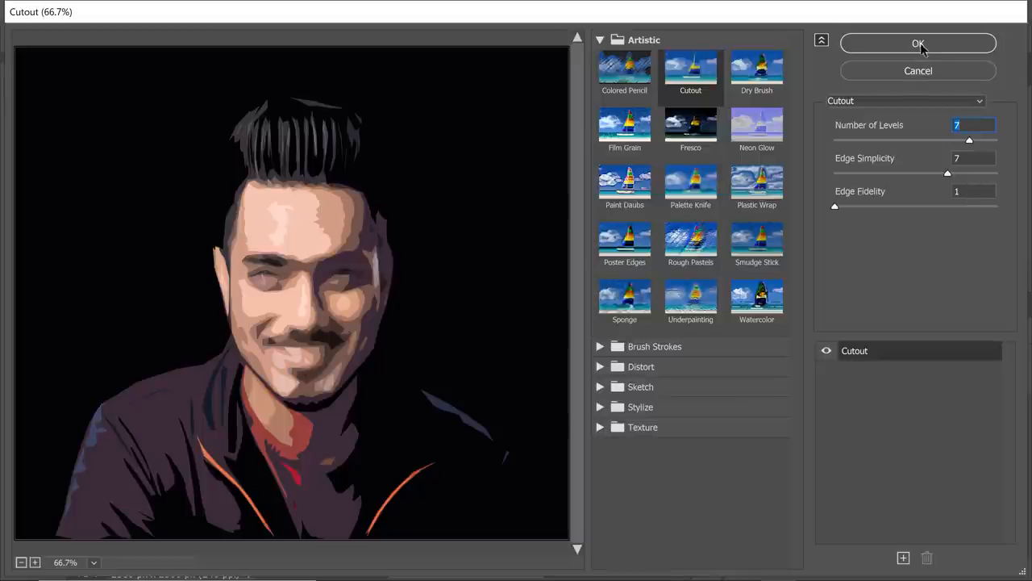
click(920, 45)
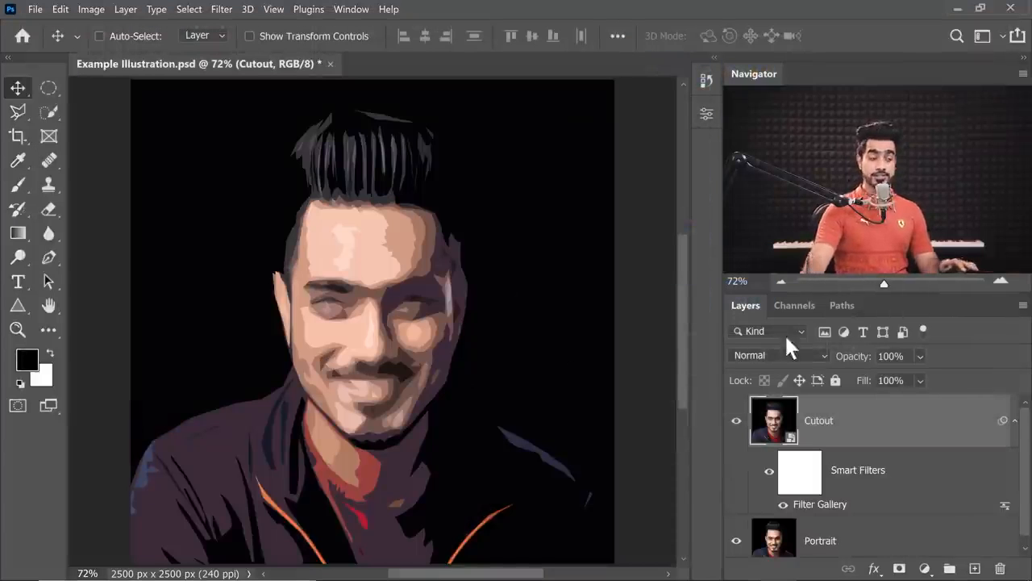
Rename the filtered layer Cutout1, and duplicate it as a layer named Cutout2.
double_click(833, 422)
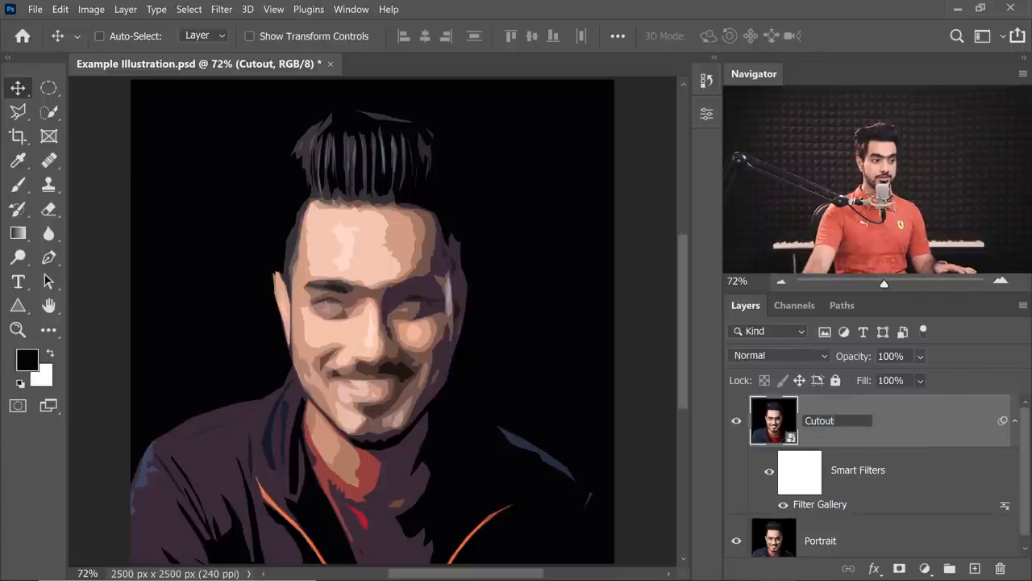
text(1)
key(Return)
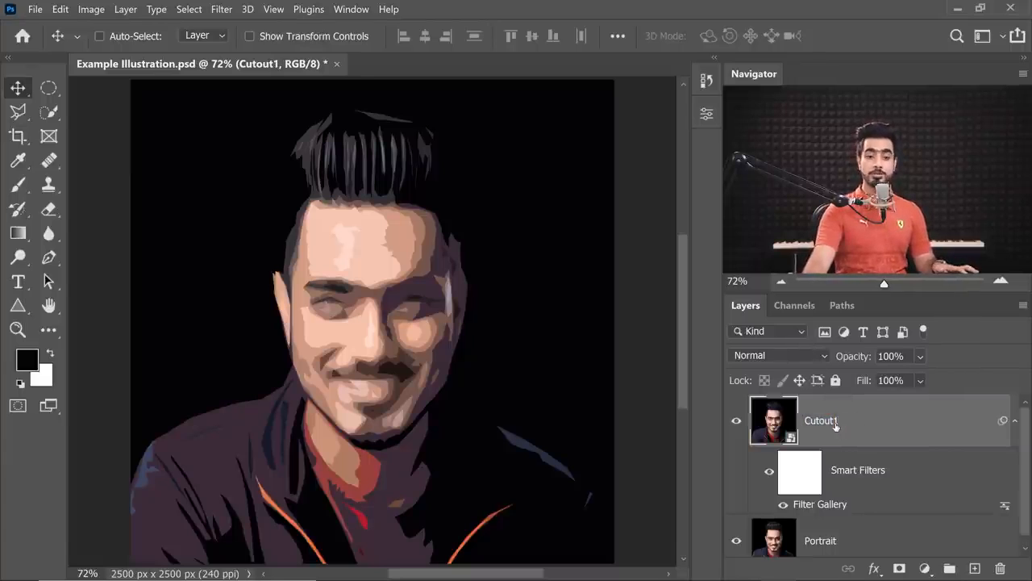
key(ctrl+j)
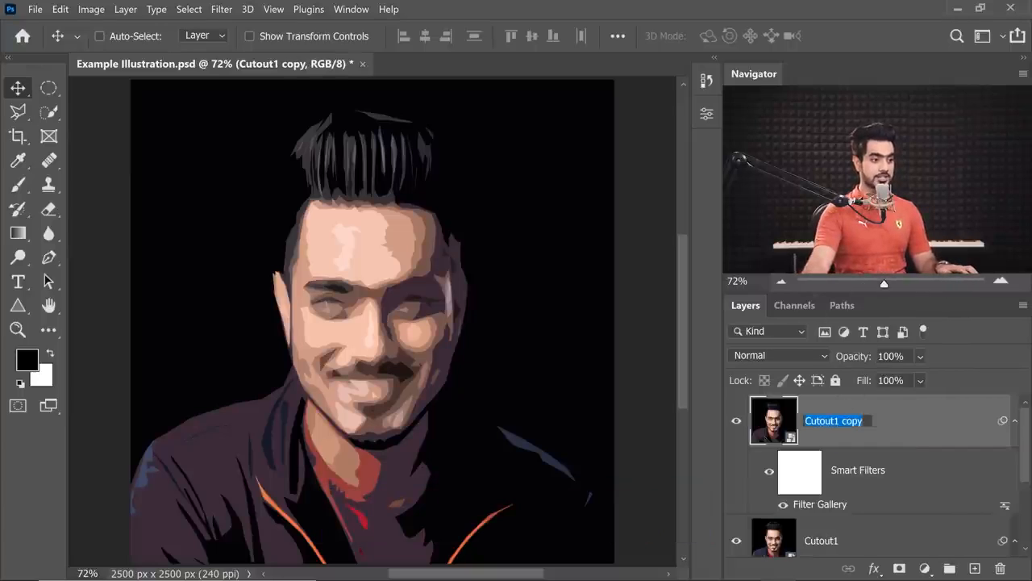
text(2)
key(Return)
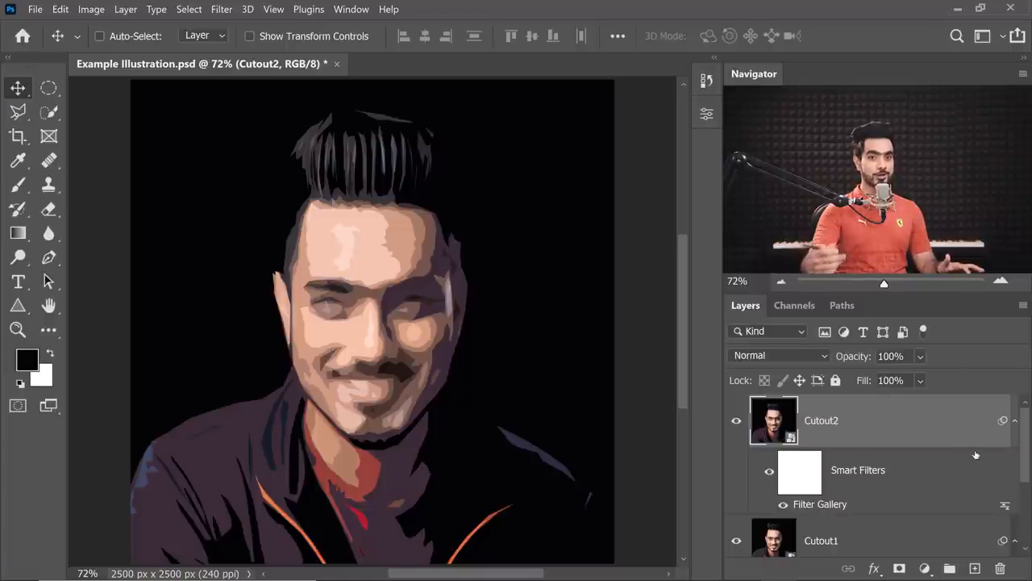
Edit the Filter Gallery smart filter on Cutout2, setting edge simplicity to 6, and apply it.
double_click(829, 503)
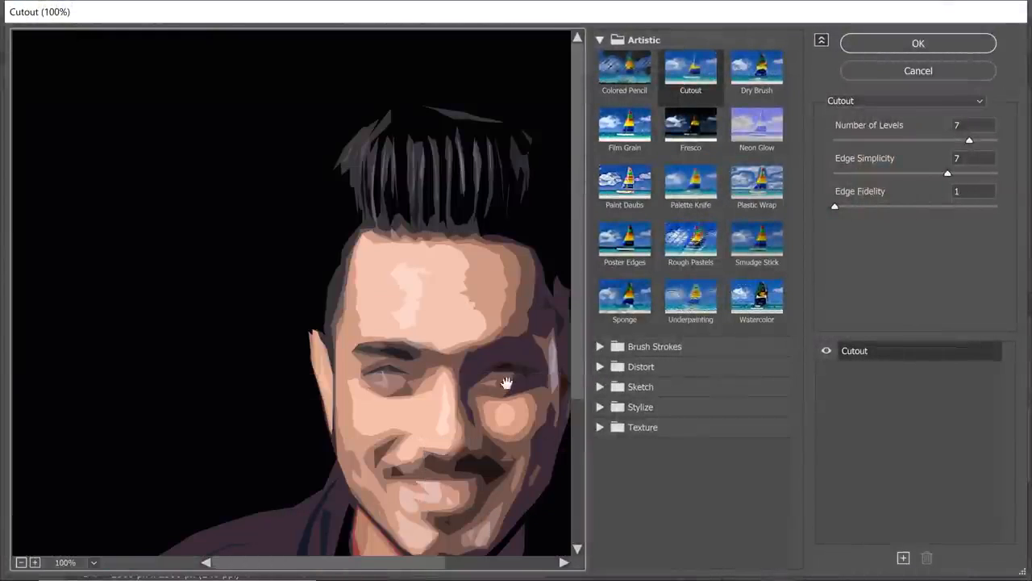
drag(464, 401, 368, 289)
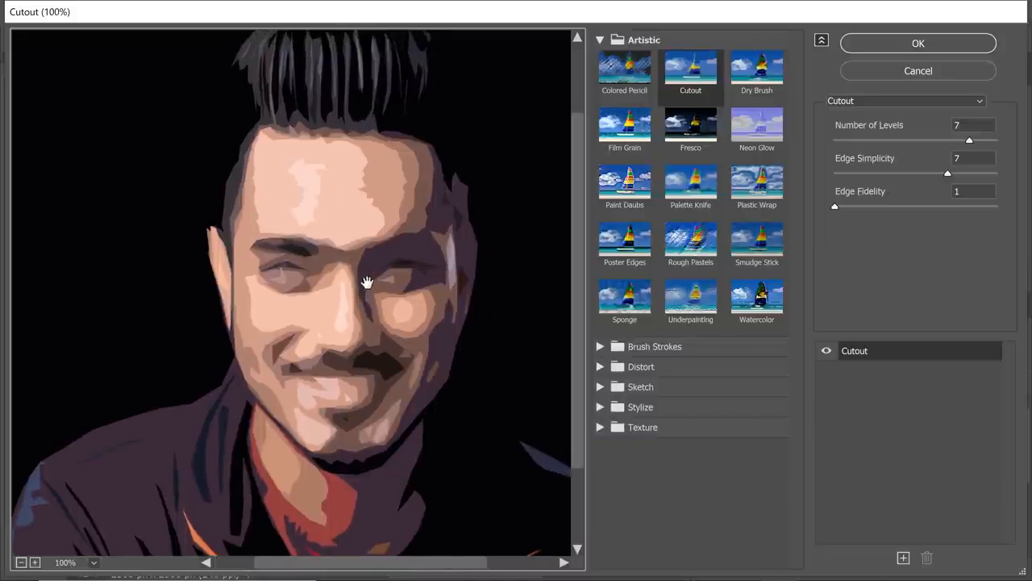
alt+click(367, 282)
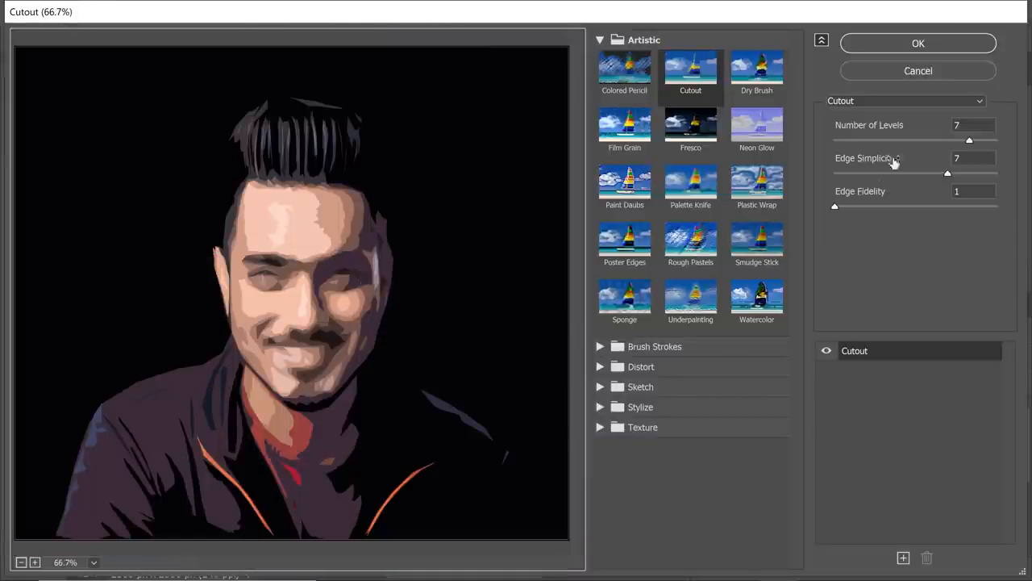
drag(947, 178, 936, 177)
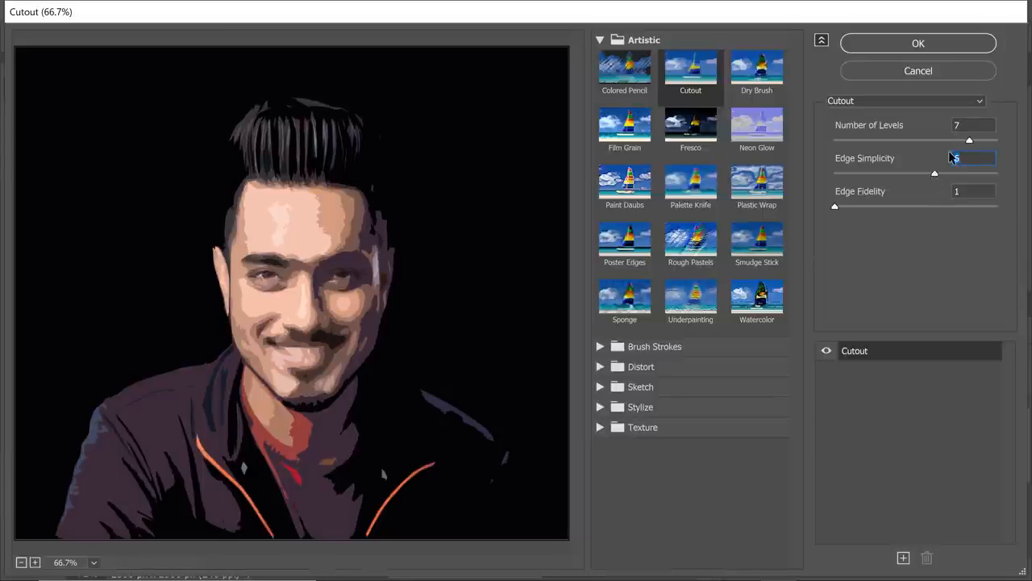
text(6)
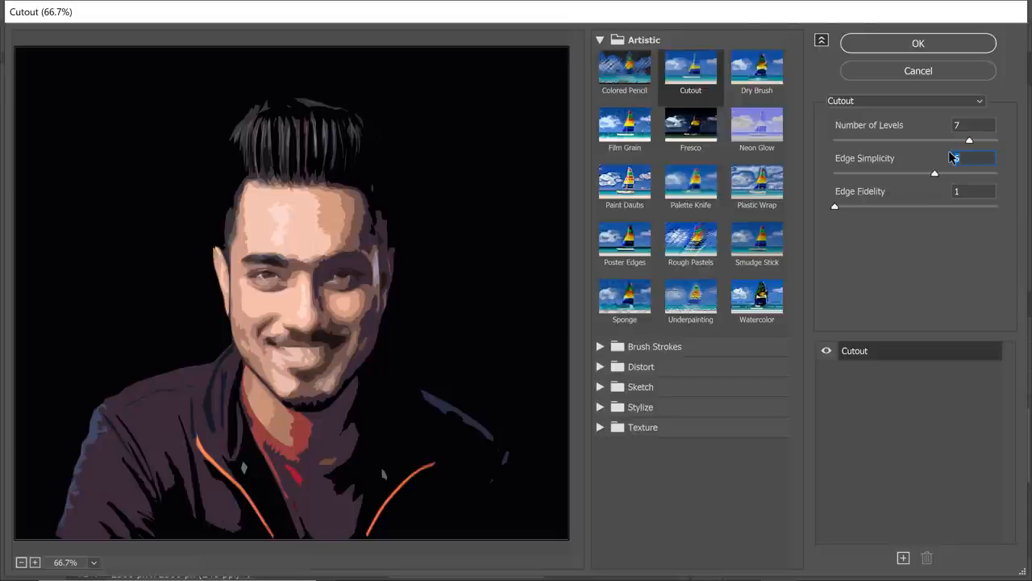
click(881, 51)
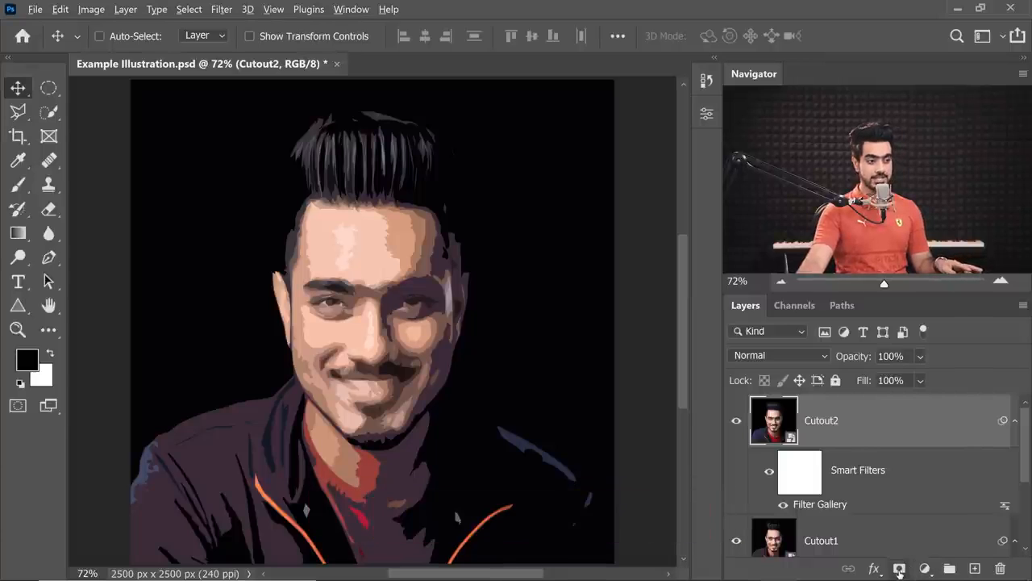
Hide Cutout2 behind a black layer mask and set up the Brush tool with a soft round brush.
alt+click(900, 569)
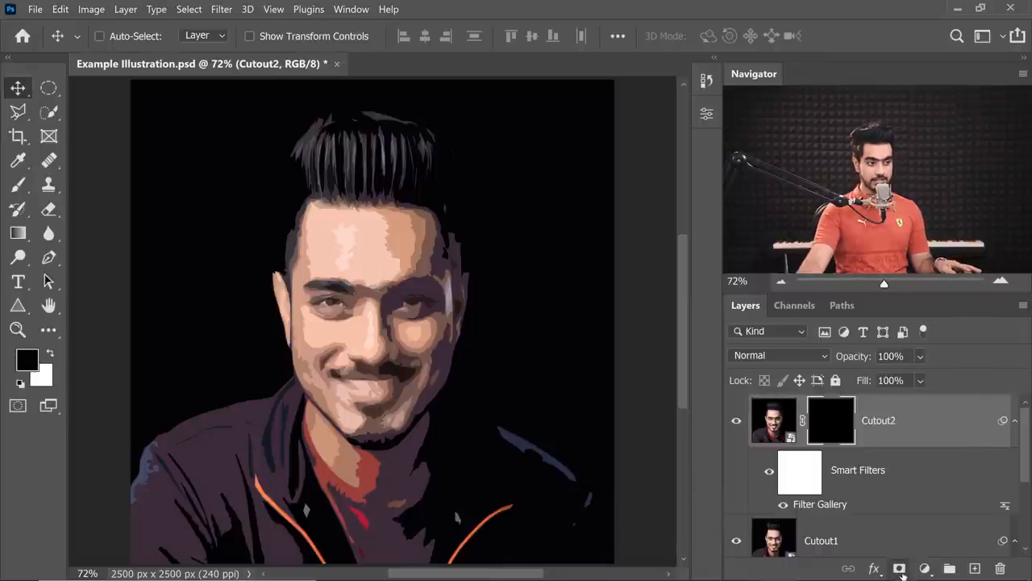
click(18, 184)
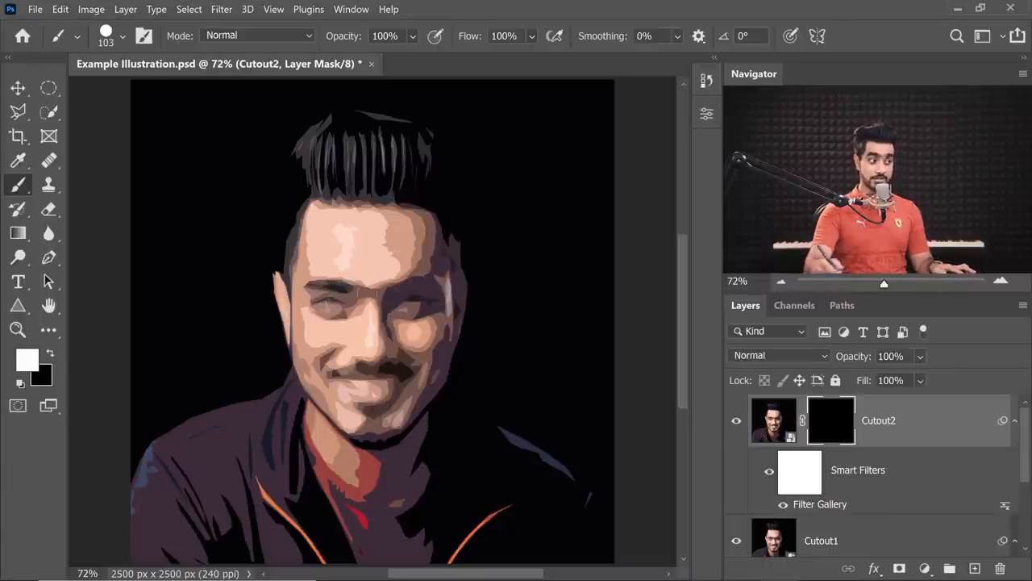
drag(390, 330, 413, 332)
click(120, 37)
click(99, 226)
click(458, 20)
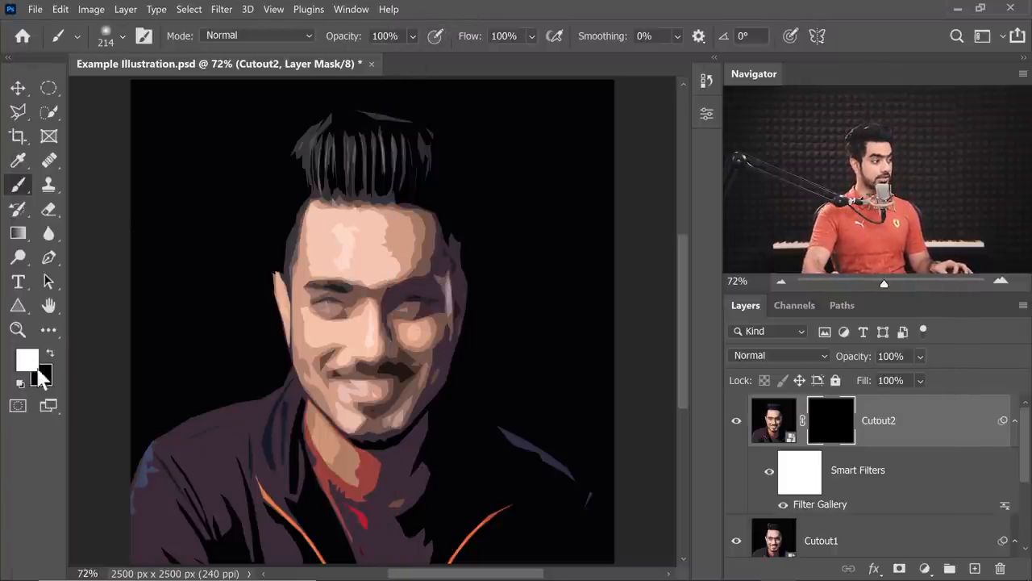
Paint white on the Cutout2 mask to reveal jacket details, and compare the image with the mask temporarily disabled.
mouse_move(380, 449)
mouse_down()
mouse_move(396, 454)
mouse_move(386, 463)
mouse_up()
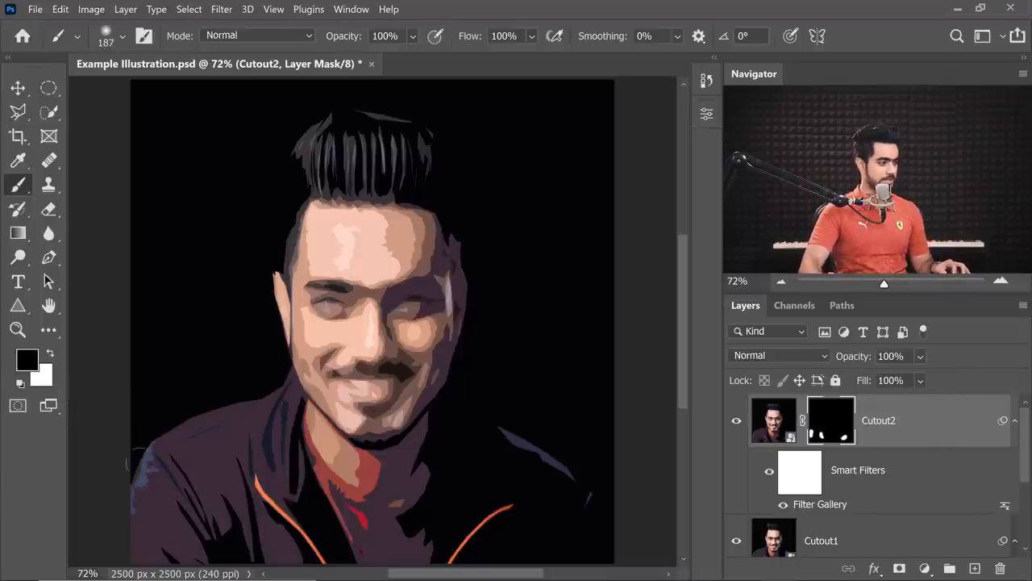
key(x)
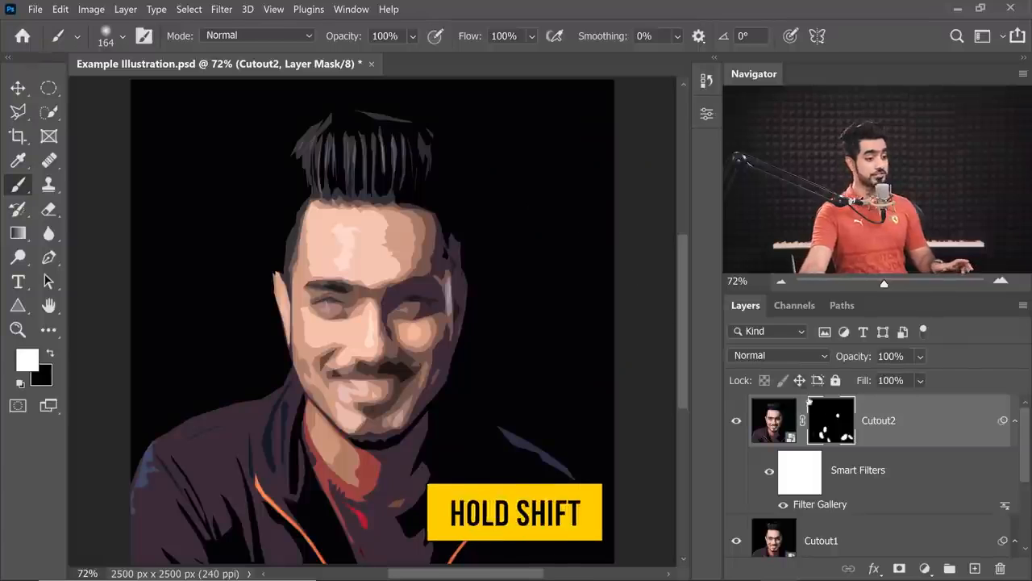
shift+click(836, 428)
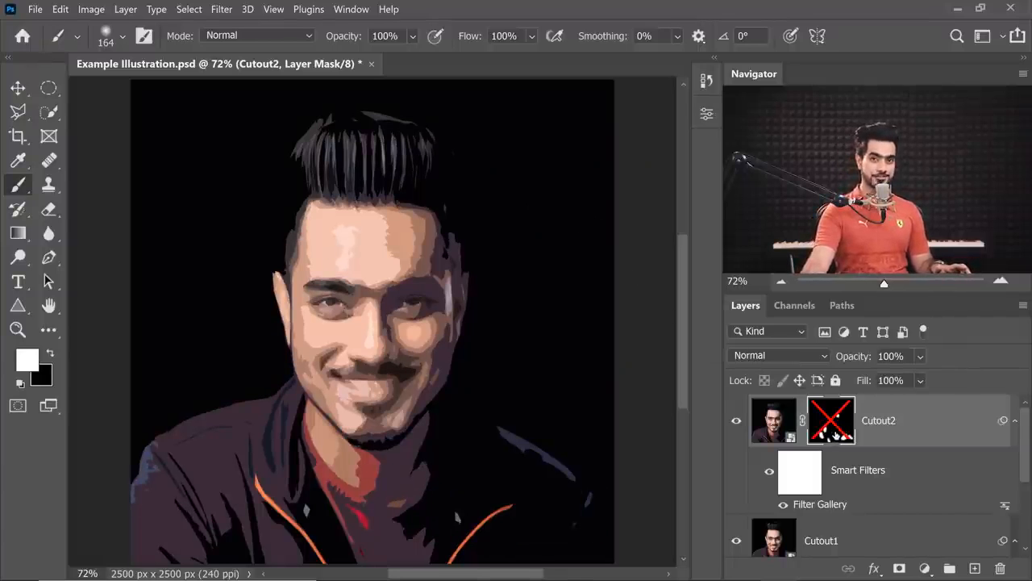
shift+click(834, 423)
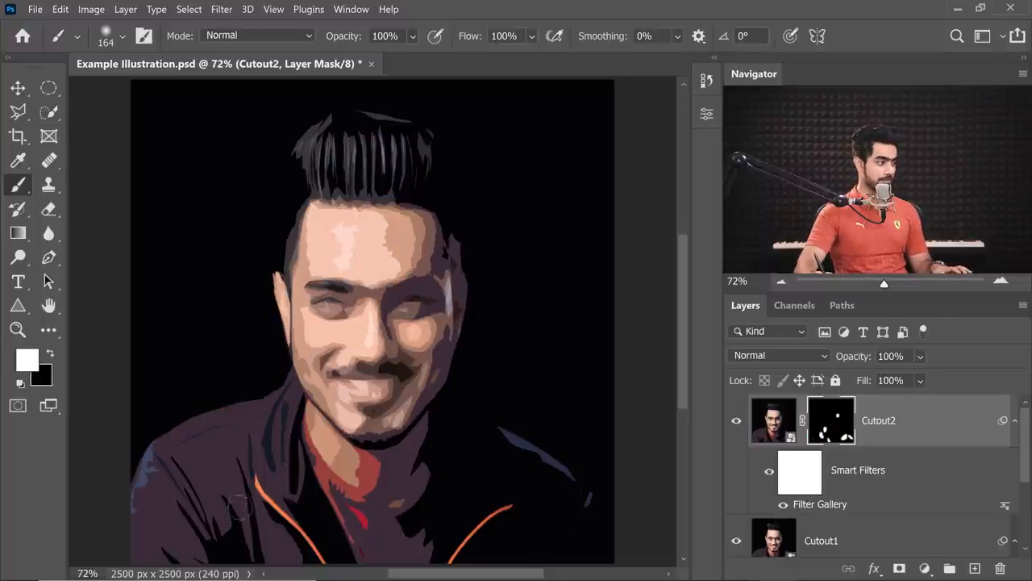
Paint white on the Cutout2 mask over the jacket, eyes and hair, adjusting the brush size for each area.
drag(153, 512, 173, 544)
key(bracketleft)
key(bracketleft)
key(bracketleft)
key(bracketleft)
drag(316, 303, 346, 304)
key(bracketright)
key(bracketright)
key(bracketright)
key(bracketright)
key(bracketright)
key(bracketright)
key(bracketright)
drag(321, 149, 418, 176)
Reveal Cutout2 detail along both jacket shoulders and the ear edge by painting its mask with resized brushes.
key(x)
key(x)
key(bracketright)
key(bracketright)
key(bracketright)
key(bracketright)
key(bracketright)
key(bracketright)
key(bracketright)
drag(504, 436, 571, 477)
drag(150, 449, 138, 488)
key(bracketleft)
key(bracketleft)
key(bracketleft)
key(bracketleft)
key(bracketleft)
key(bracketleft)
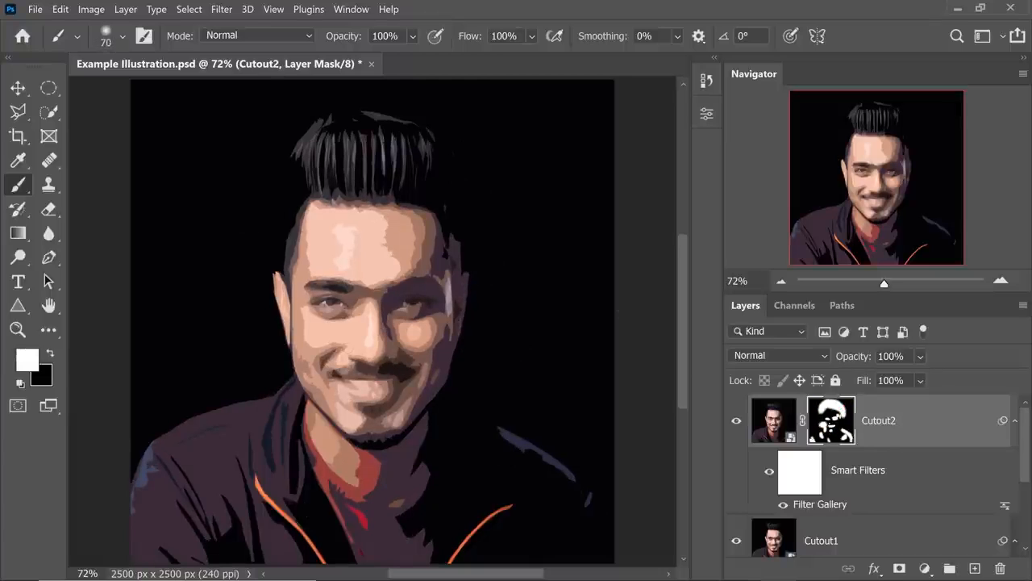
drag(277, 276, 279, 308)
key(bracketright)
key(bracketright)
key(bracketright)
drag(161, 437, 147, 458)
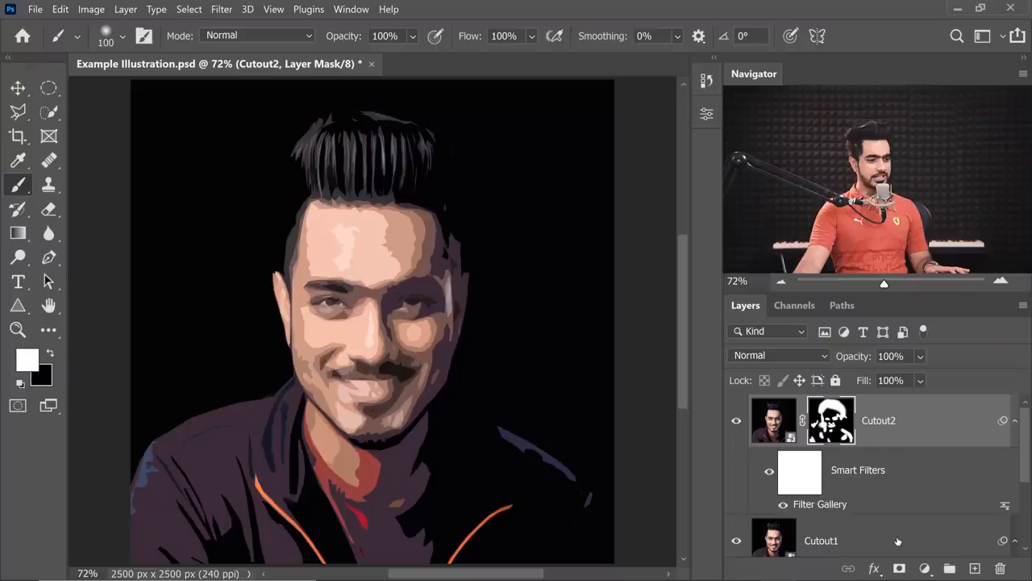
Duplicate the Cutout1 layer and place the copy at the top of the layer stack.
click(897, 539)
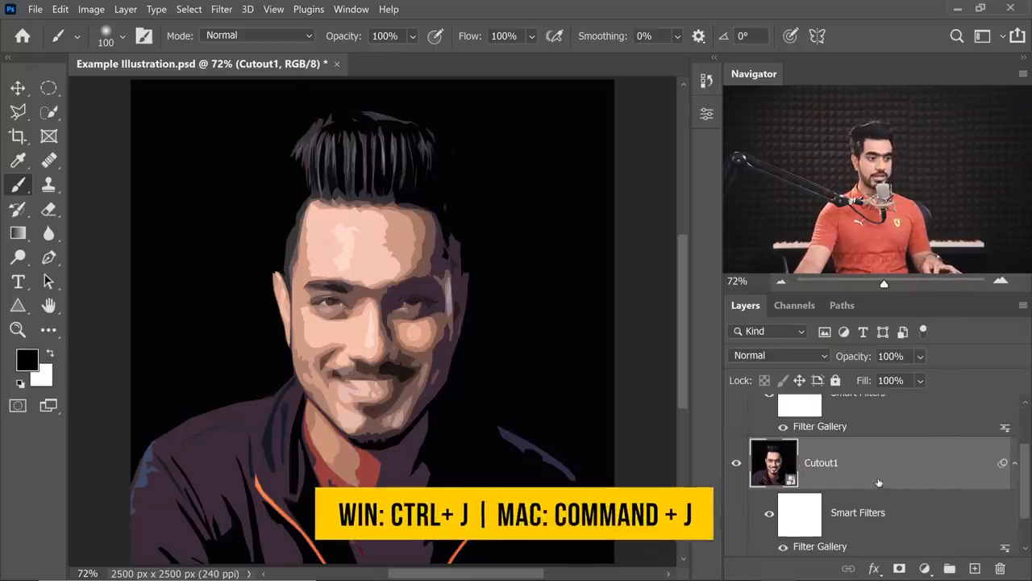
key(ctrl+j)
key(ctrl+j)
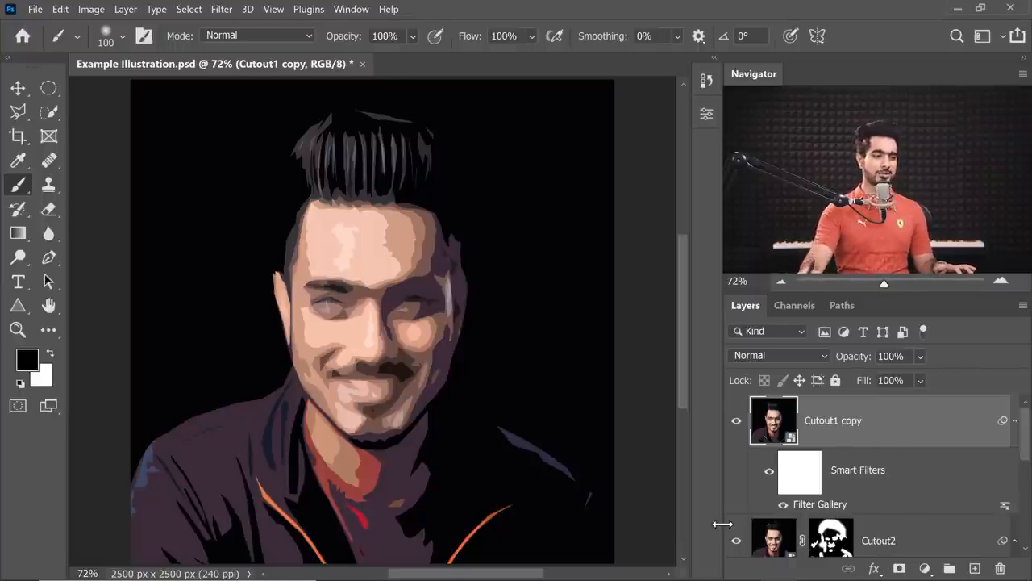
Add a hide-all mask to the Cutout1 copy layer and set its Cutout filter's Edge Simplicity to 5.
alt+click(900, 569)
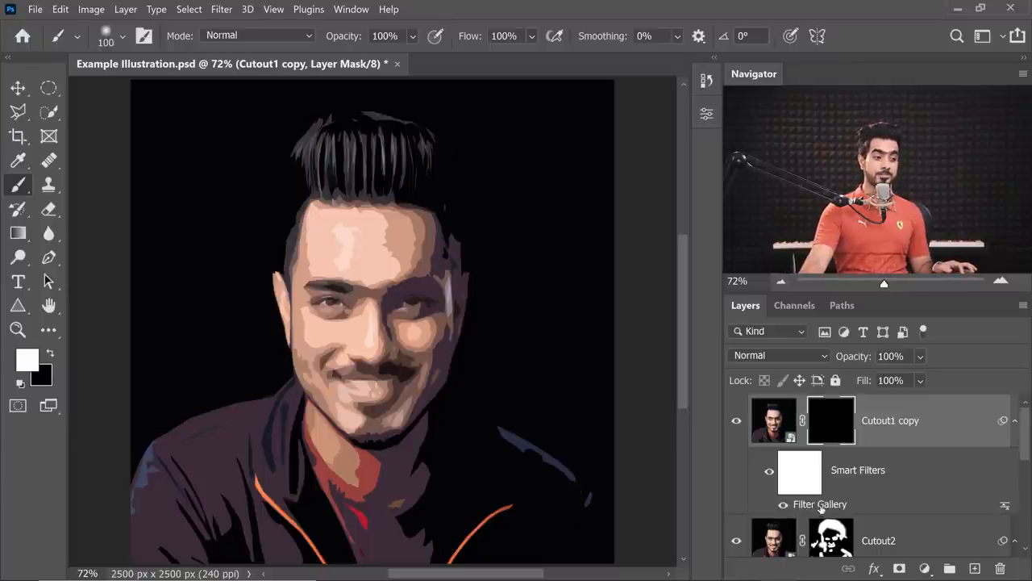
double_click(821, 506)
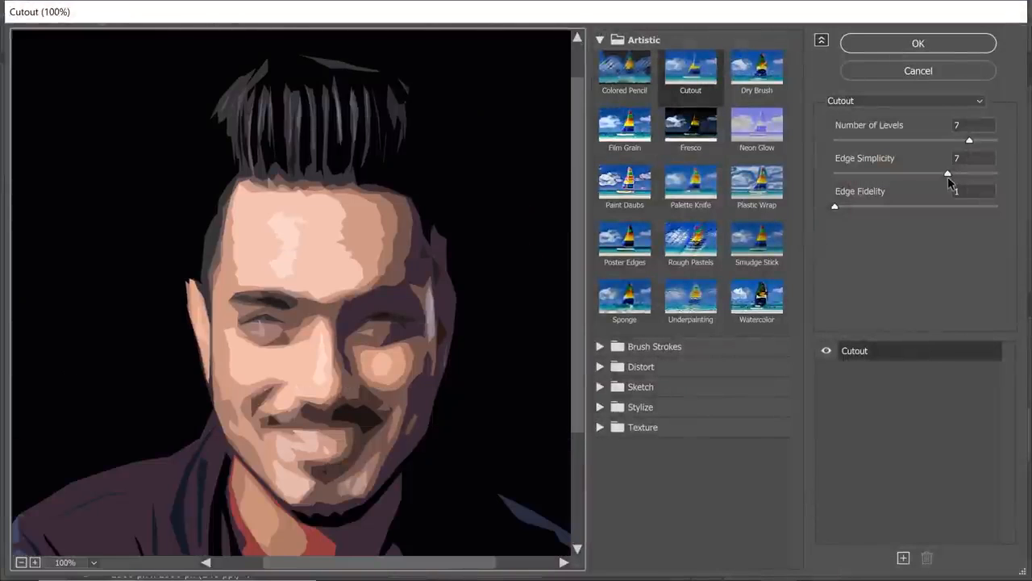
drag(947, 177, 915, 178)
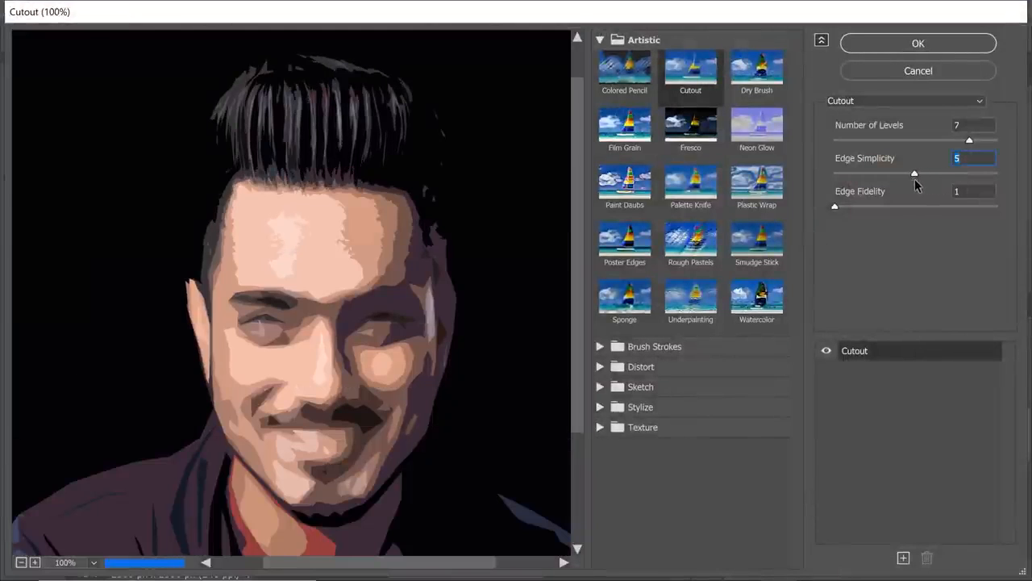
click(933, 44)
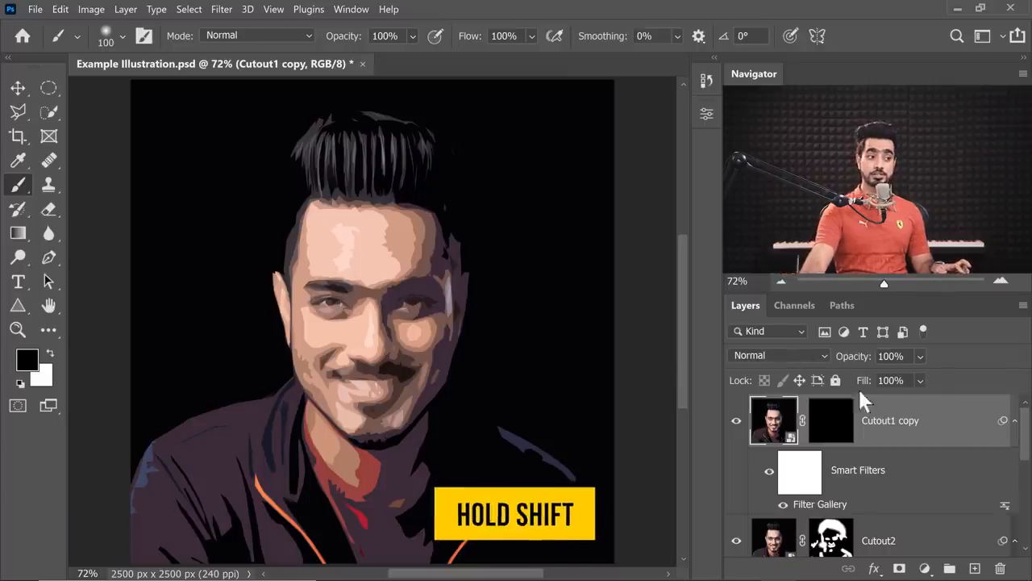
Compare the image with the Cutout1 copy mask disabled, and paint white on the mask over the eyes with a resized brush.
shift+click(833, 425)
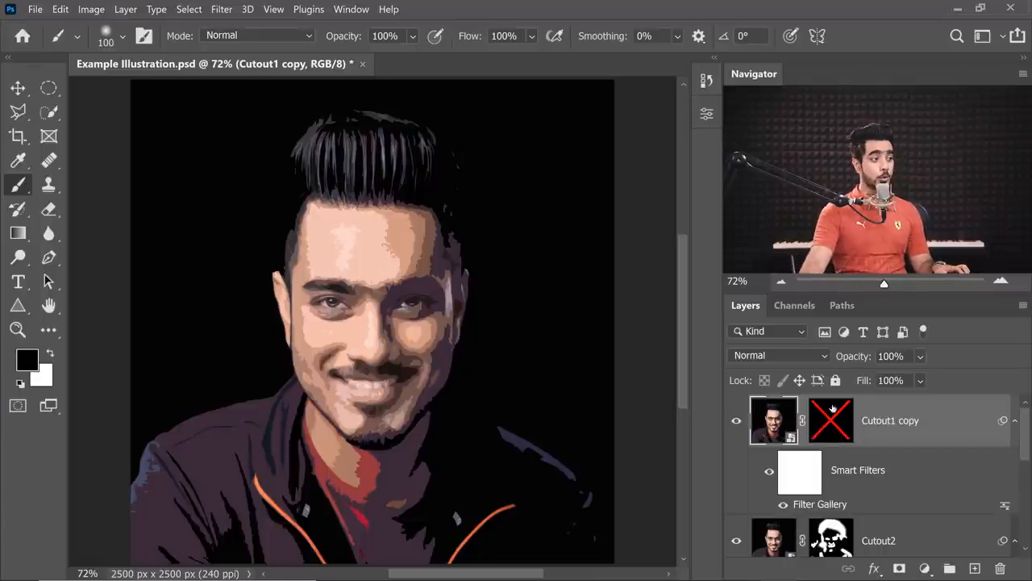
shift+click(831, 425)
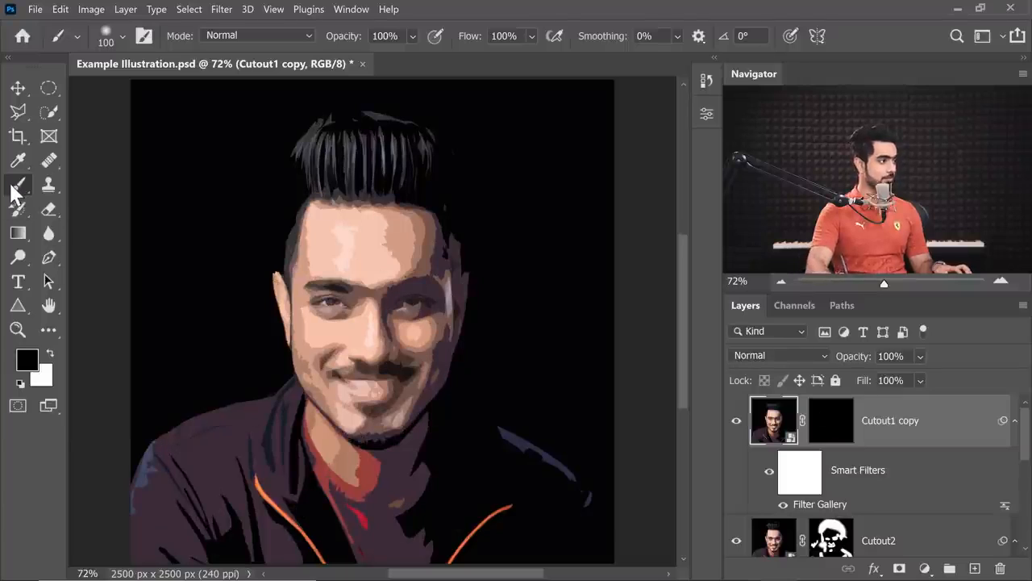
drag(339, 282, 348, 282)
key(x)
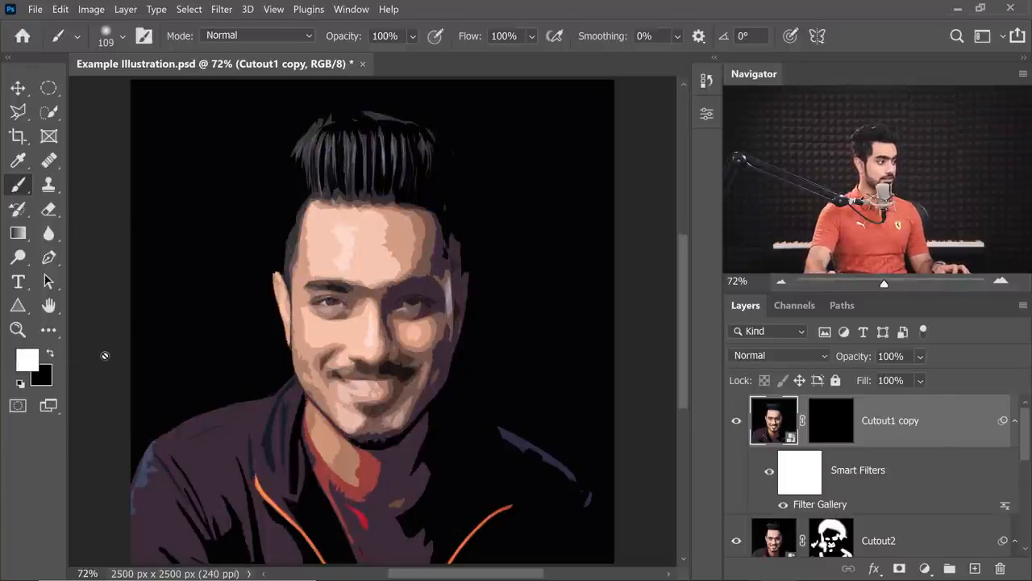
click(831, 426)
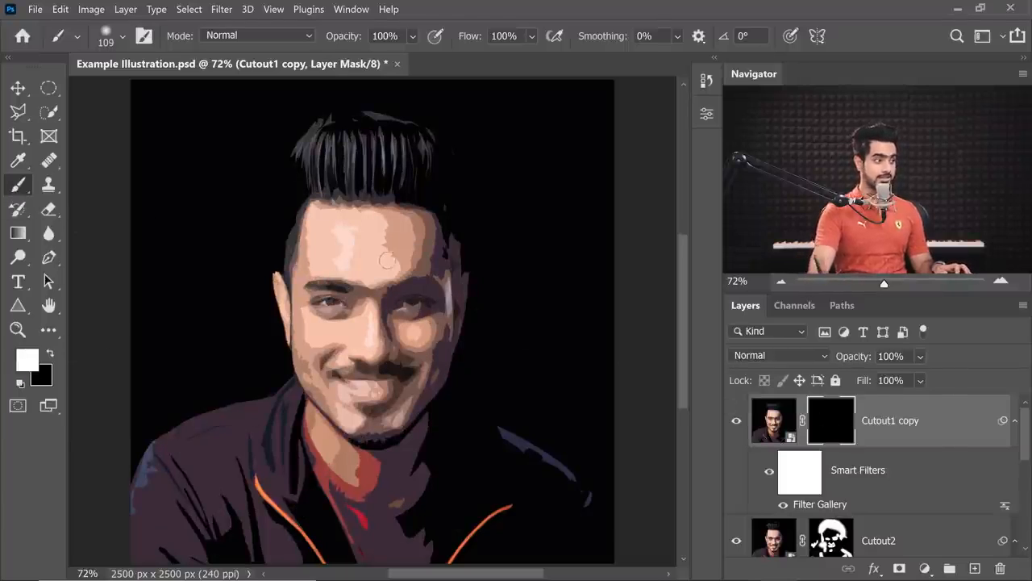
drag(335, 313, 322, 313)
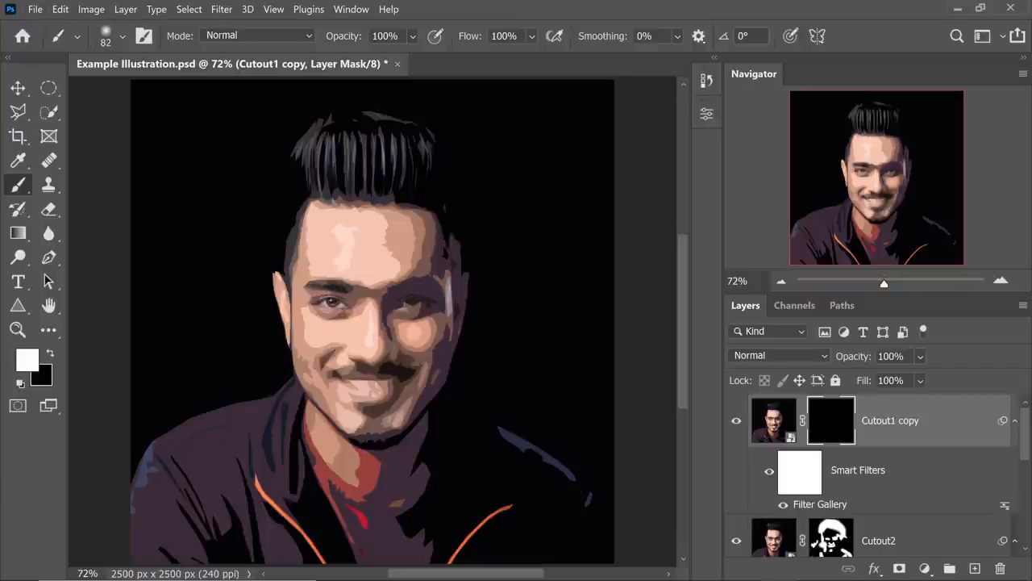
Paint white on the Cutout1 copy mask over the mouth, face edges and hair, toggling the mask repeatedly to compare the detail.
shift+click(838, 434)
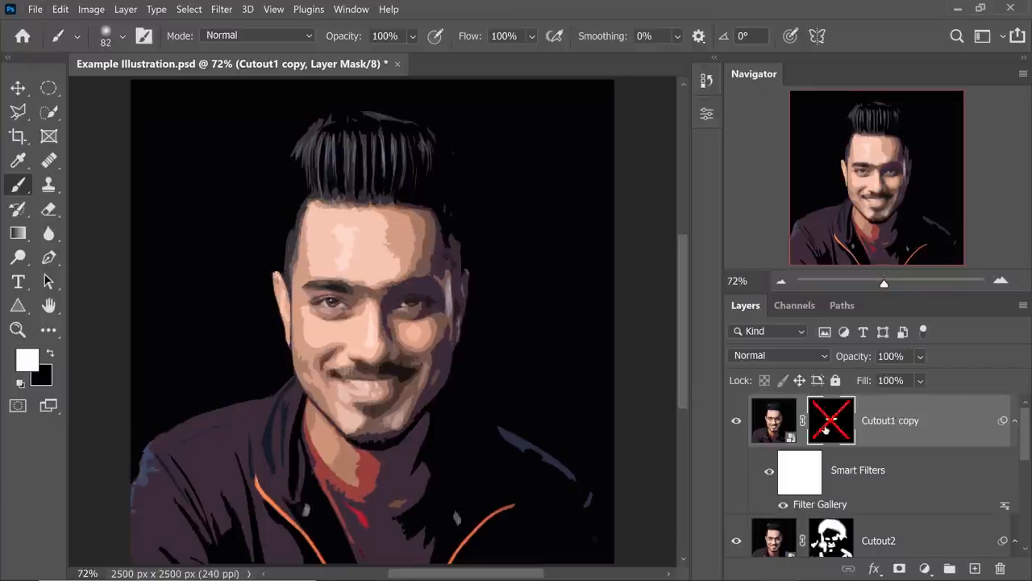
shift+click(839, 433)
shift+click(839, 432)
shift+click(839, 432)
shift+click(838, 433)
shift+click(839, 432)
shift+click(839, 432)
shift+click(839, 432)
key(x)
shift+click(839, 432)
shift+click(839, 431)
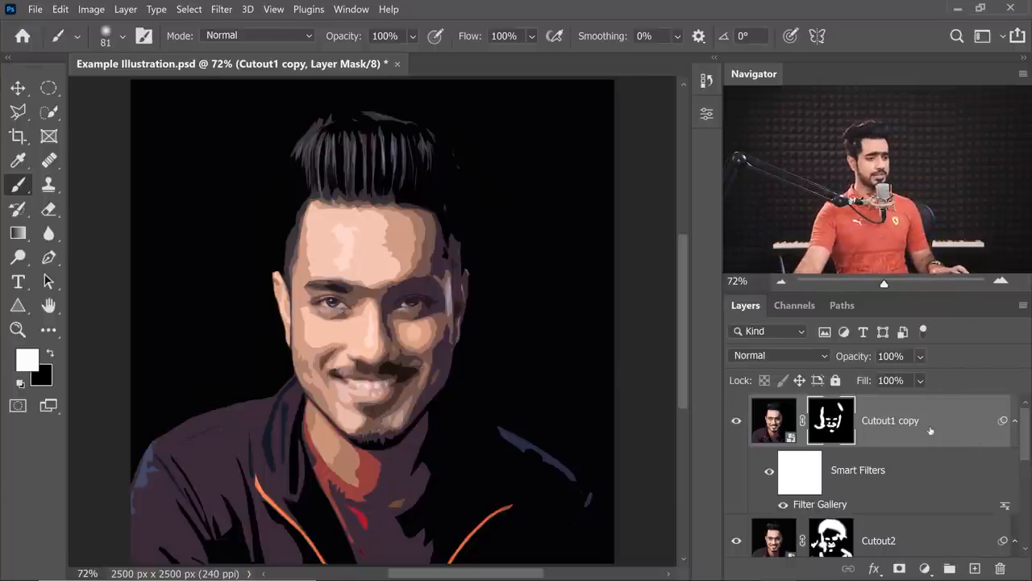
Rename the Cutout1 copy layer as Cutout3.
double_click(890, 421)
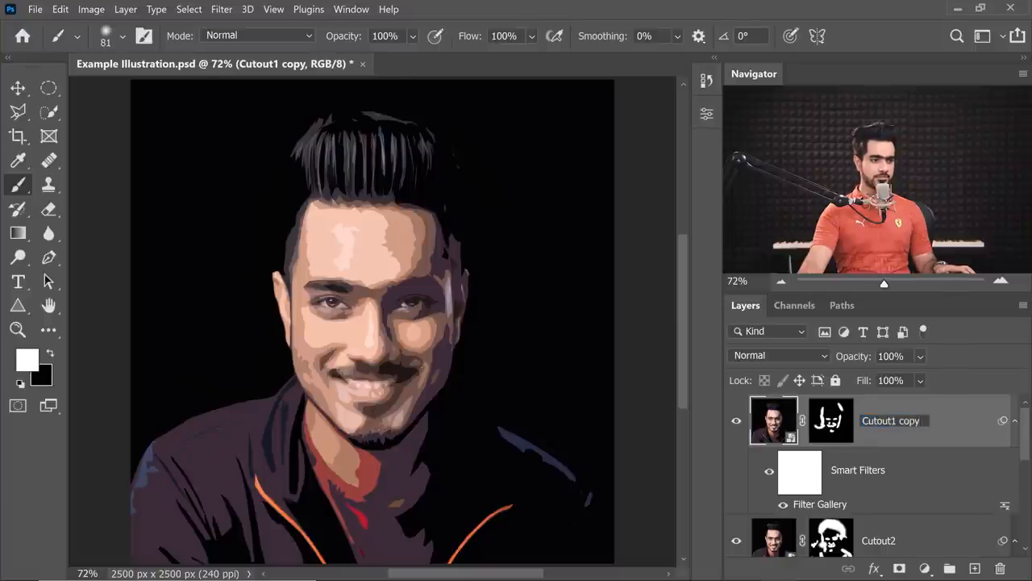
text(Cutout3)
key(Return)
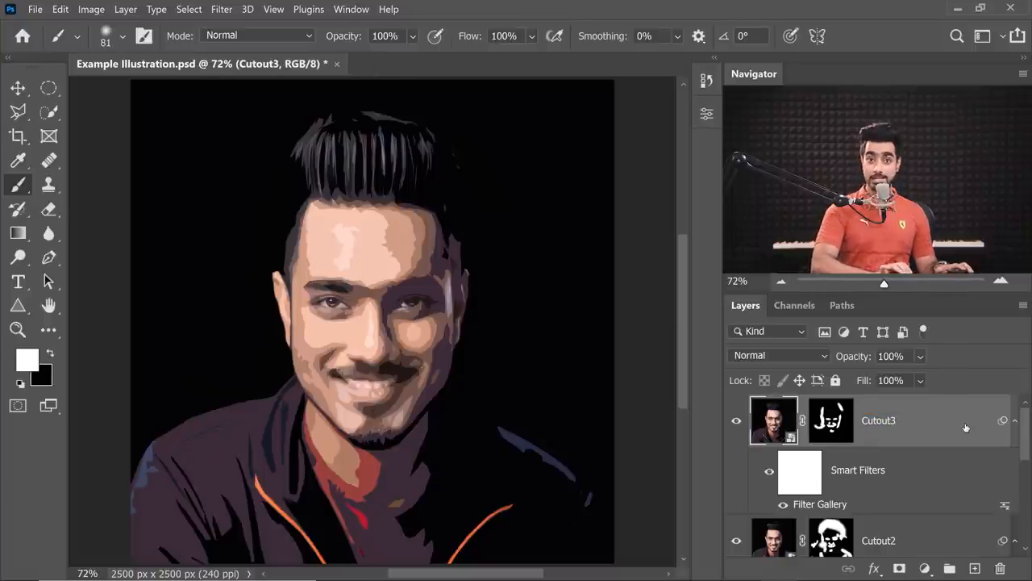
Duplicate the Cutout1 layer again and place the new copy above Cutout3.
scroll(928, 484, down, 5)
click(904, 514)
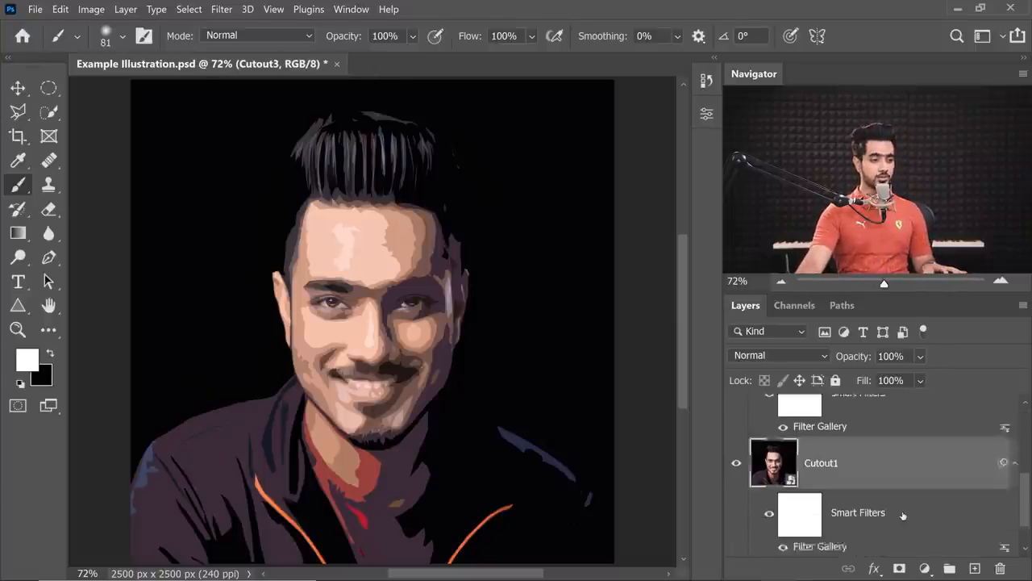
key(ctrl+j)
drag(901, 464, 876, 410)
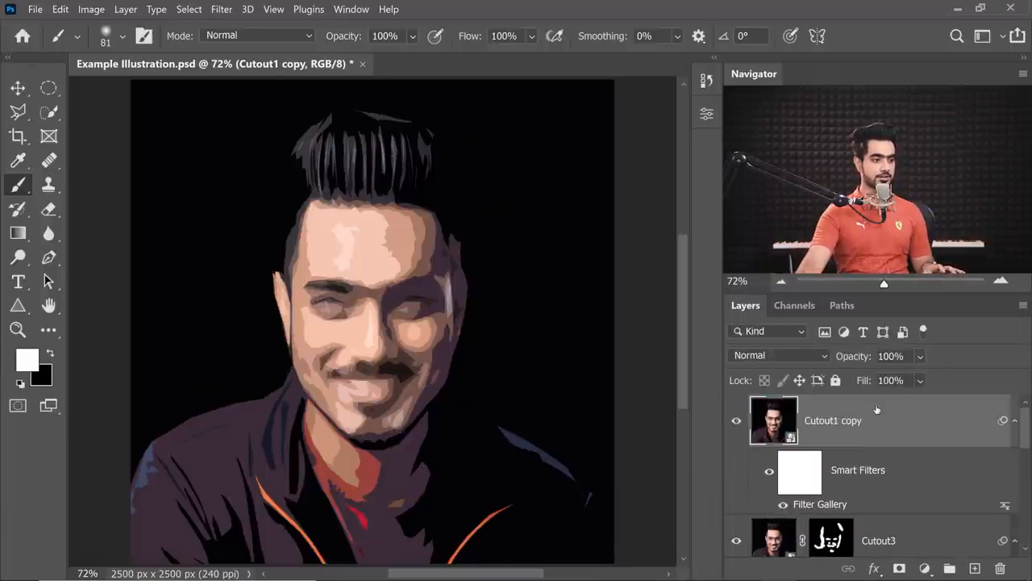
Lower the new copy's Cutout Edge Simplicity for finer detail and add a hide-all mask to the layer.
double_click(820, 504)
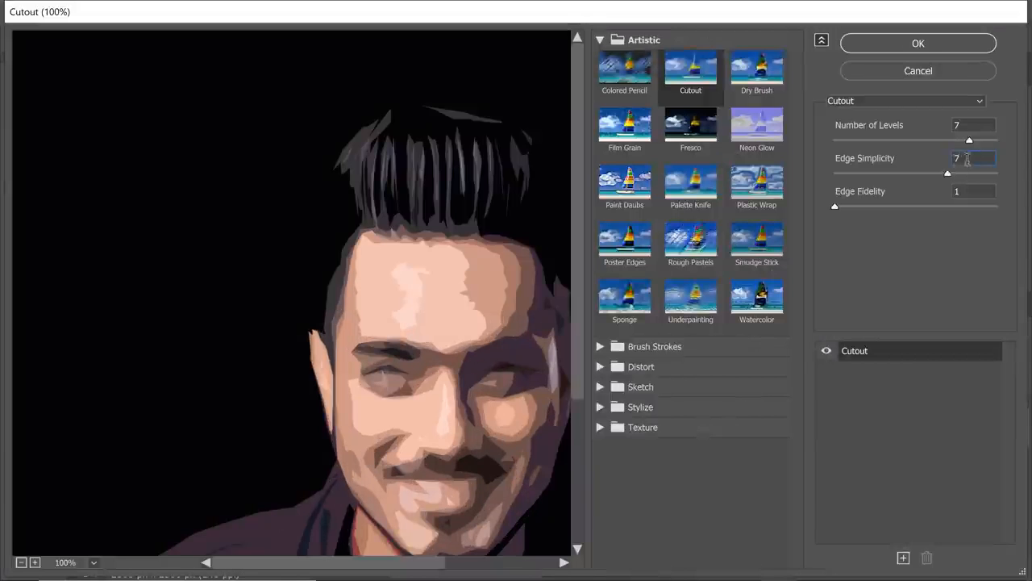
click(913, 44)
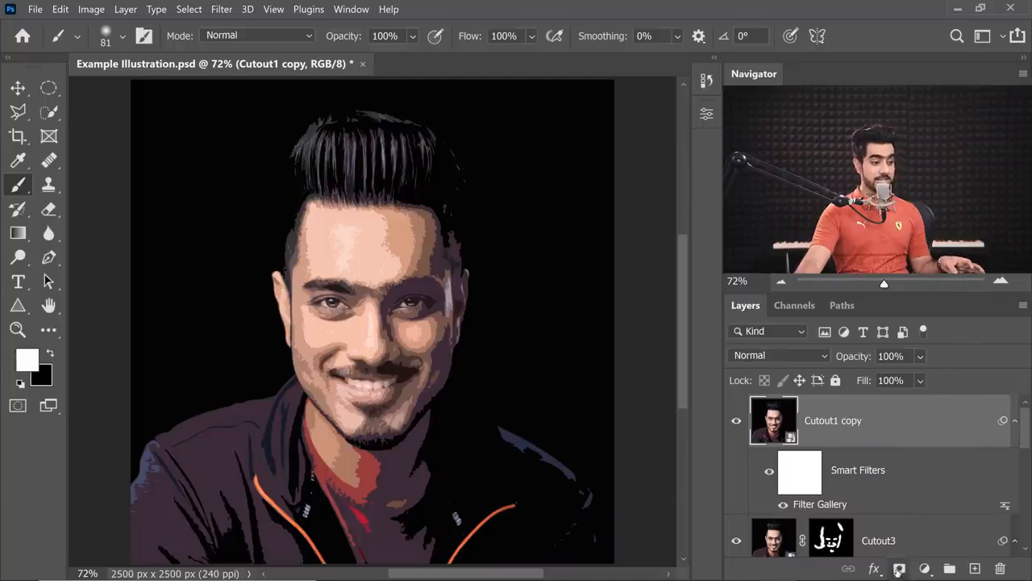
alt+click(899, 568)
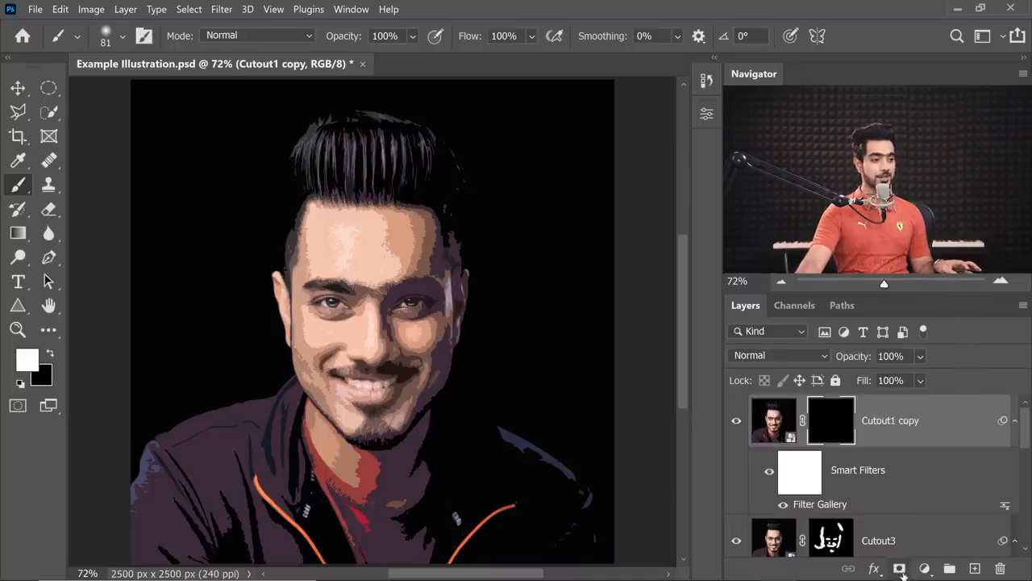
Reveal the eyes and teeth by painting white on the new copy's mask, and rename the layer as Cutout4.
shift+click(830, 428)
shift+click(834, 435)
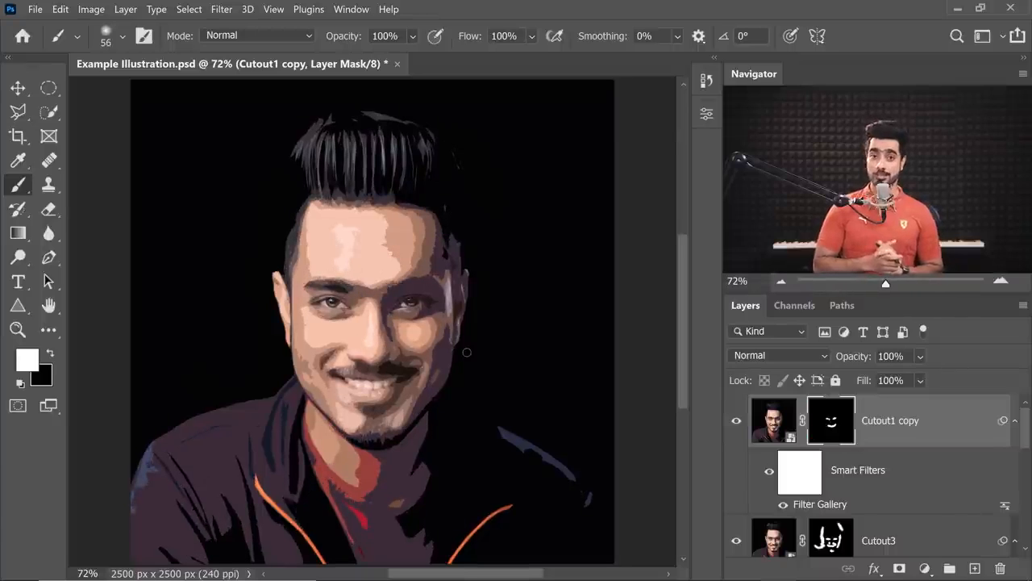
drag(1027, 443, 888, 425)
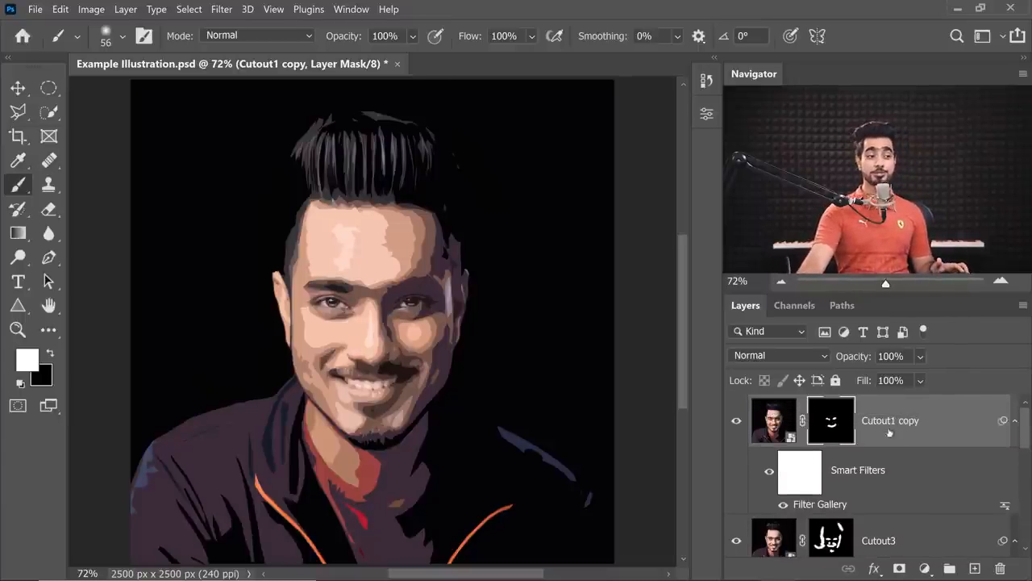
double_click(892, 425)
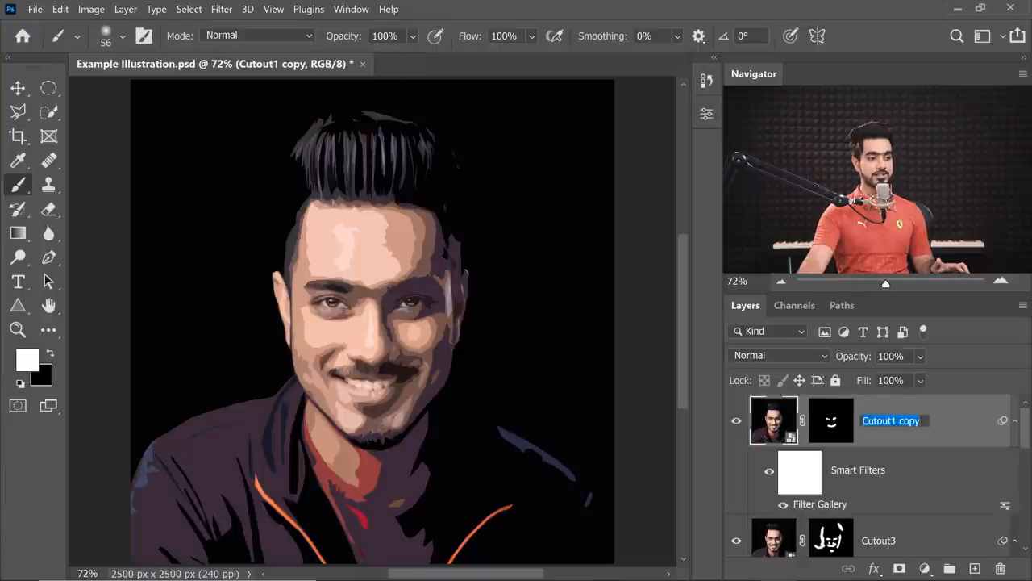
key(Return)
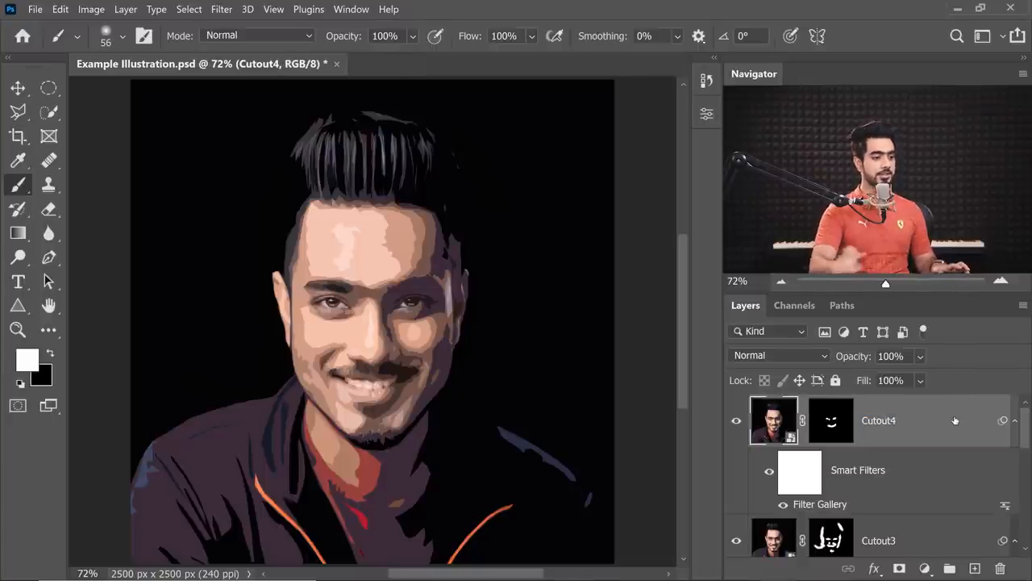
Group all the layers from Cutout4 through Cutout1 and name the group Cutout Effect.
drag(1026, 444, 1027, 522)
click(917, 498)
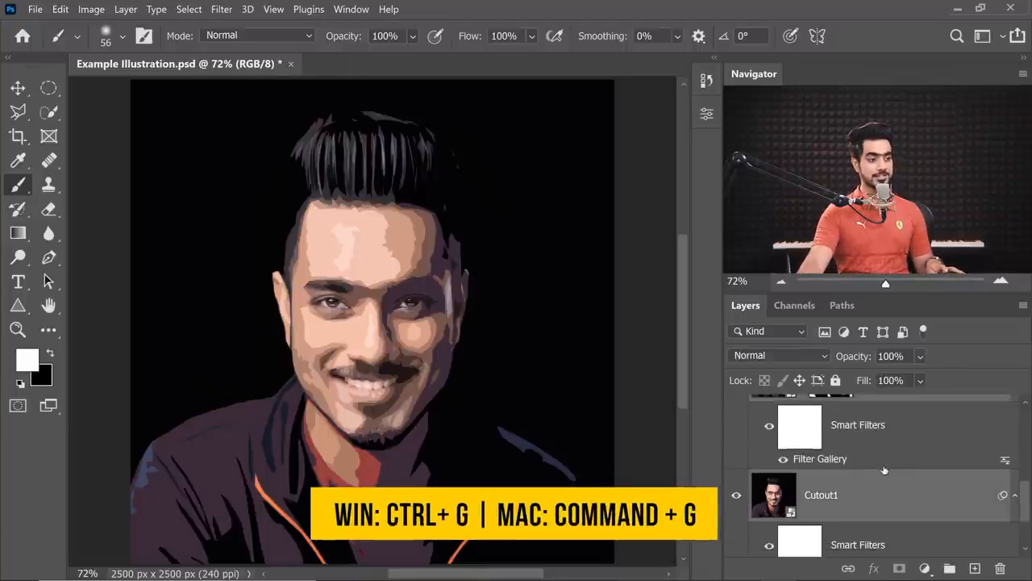
key(ctrl+g)
double_click(806, 406)
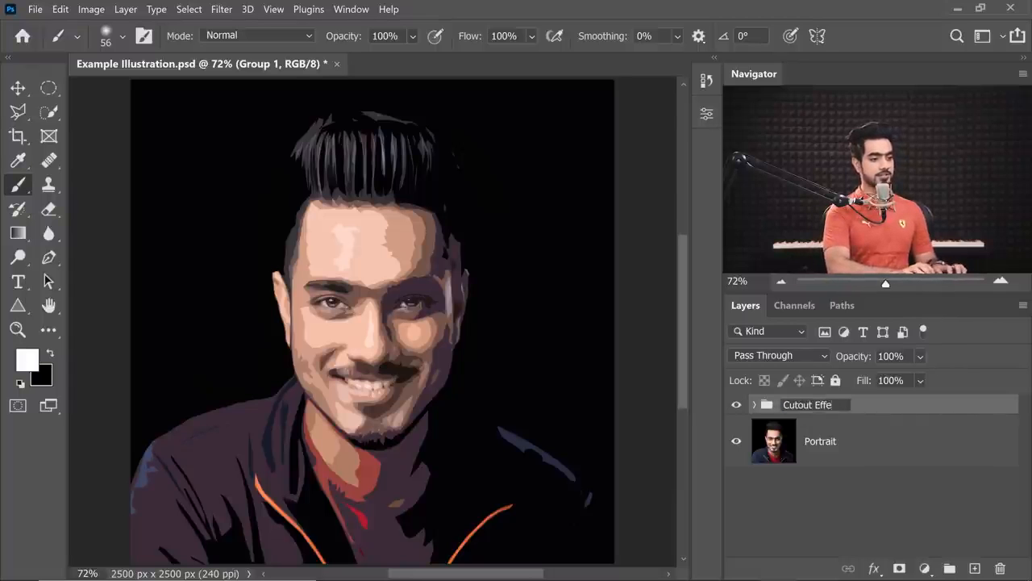
text(Cutout Effect)
key(Return)
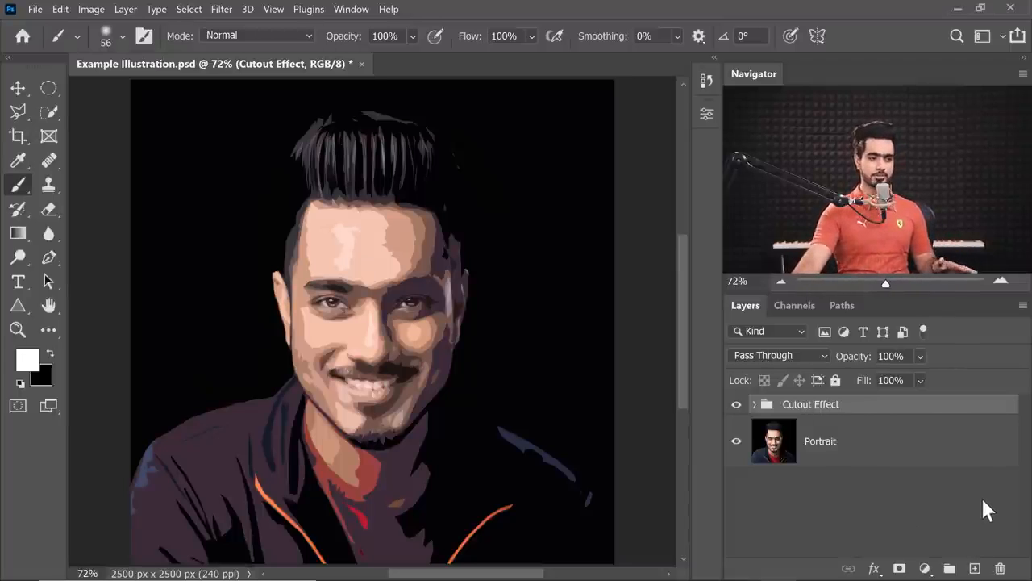
Create a new layer above the Cutout Effect group and prepare a Hard Round brush of 37 px with the forehead highlight color.
click(974, 568)
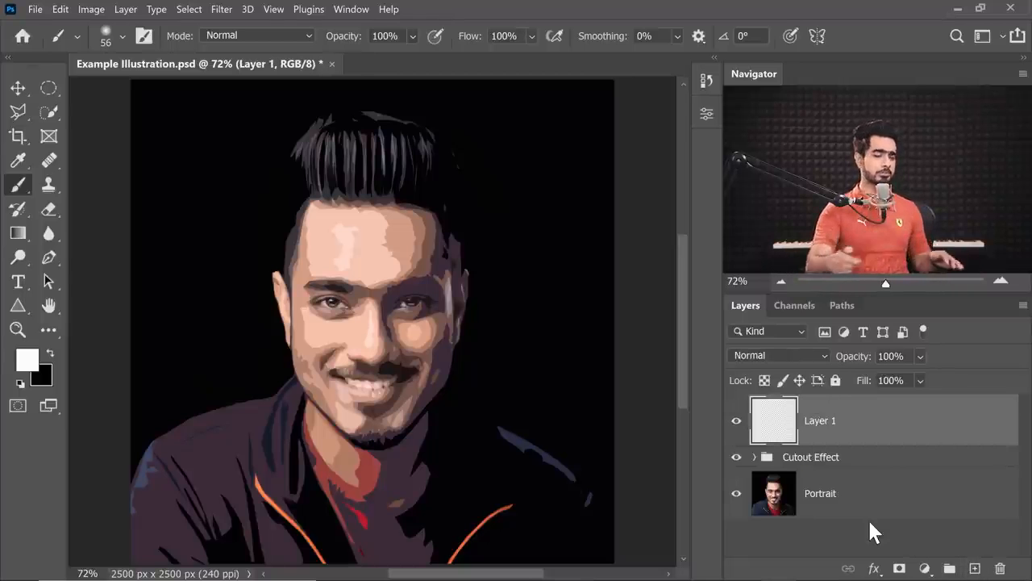
scroll(358, 232, up, 5)
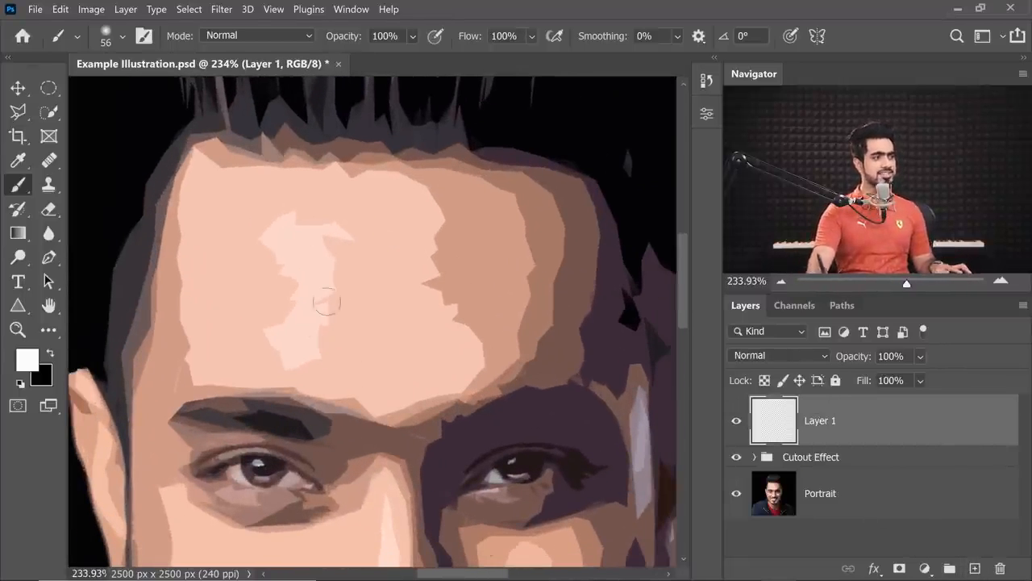
click(112, 41)
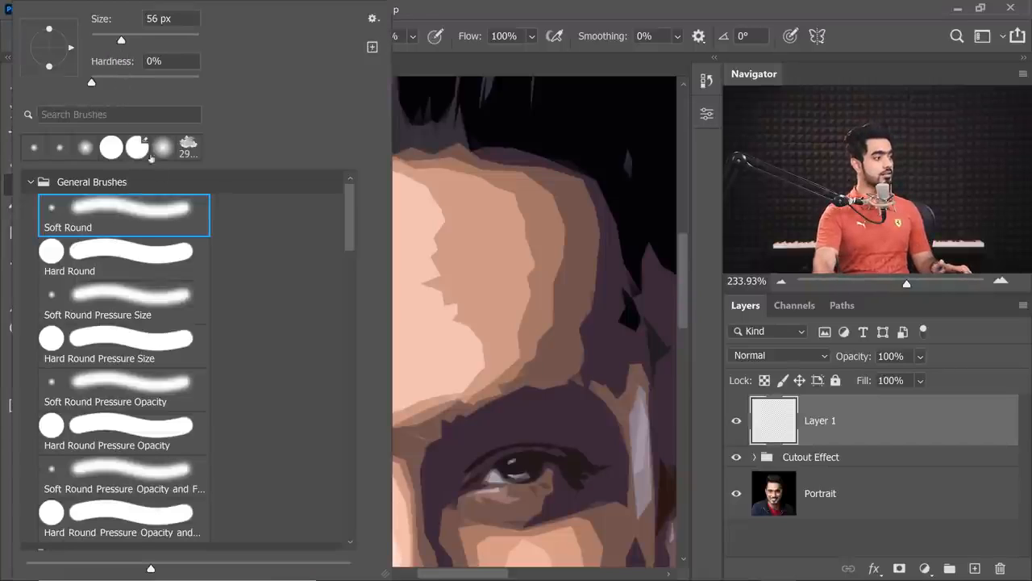
click(149, 270)
click(712, 278)
drag(277, 248, 275, 252)
alt+click(294, 240)
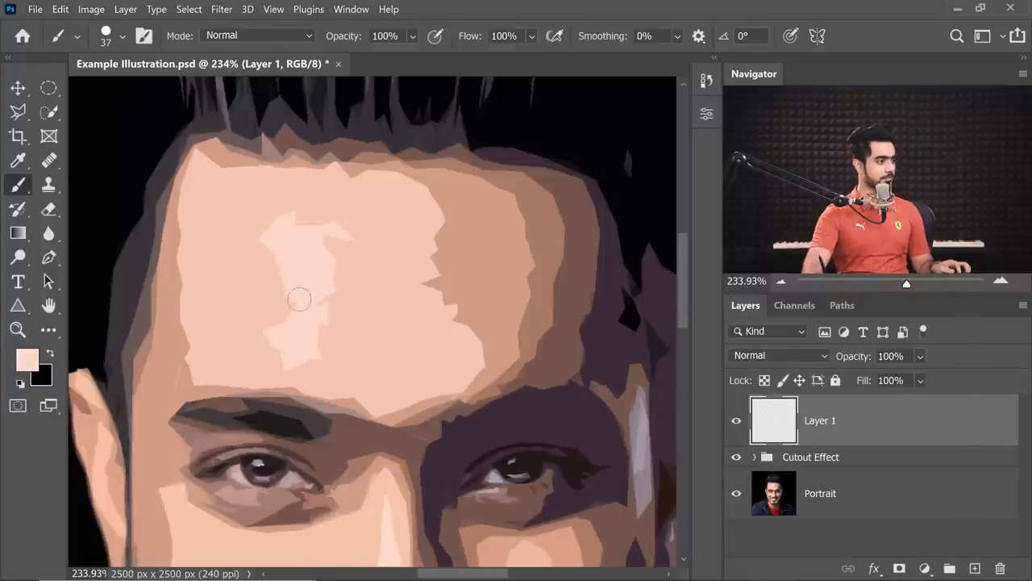
Paint the forehead highlight into a clean rounded rectangle and smooth the jagged edge of the surrounding light skin tone.
drag(268, 322, 270, 243)
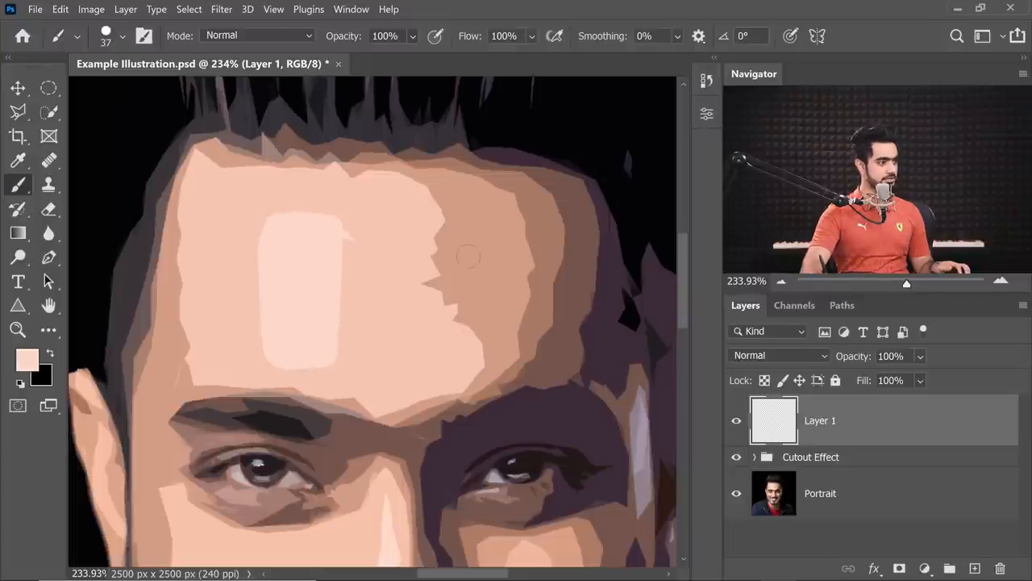
scroll(421, 250, up, 1)
drag(422, 212, 455, 353)
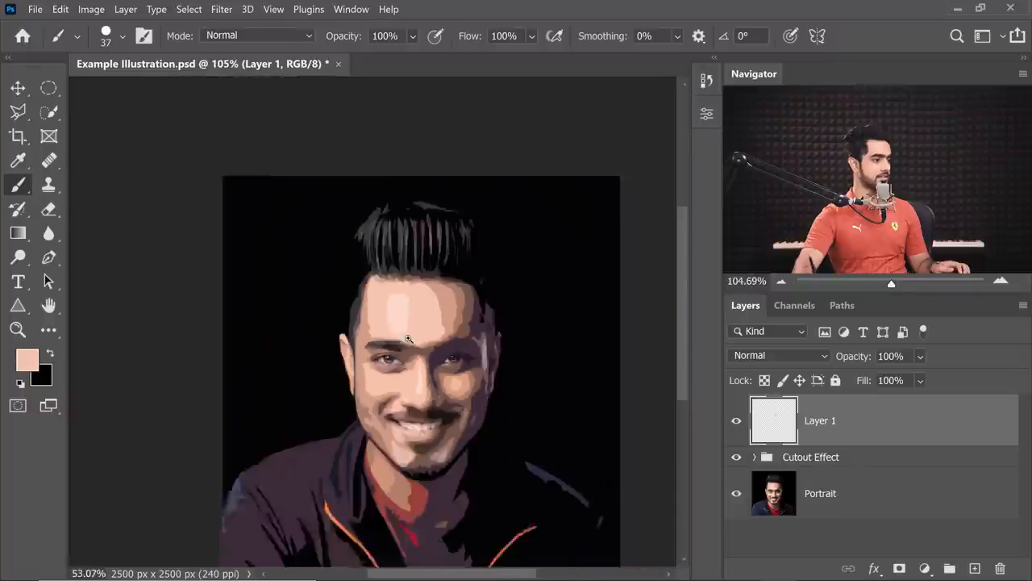
scroll(400, 322, up, 4)
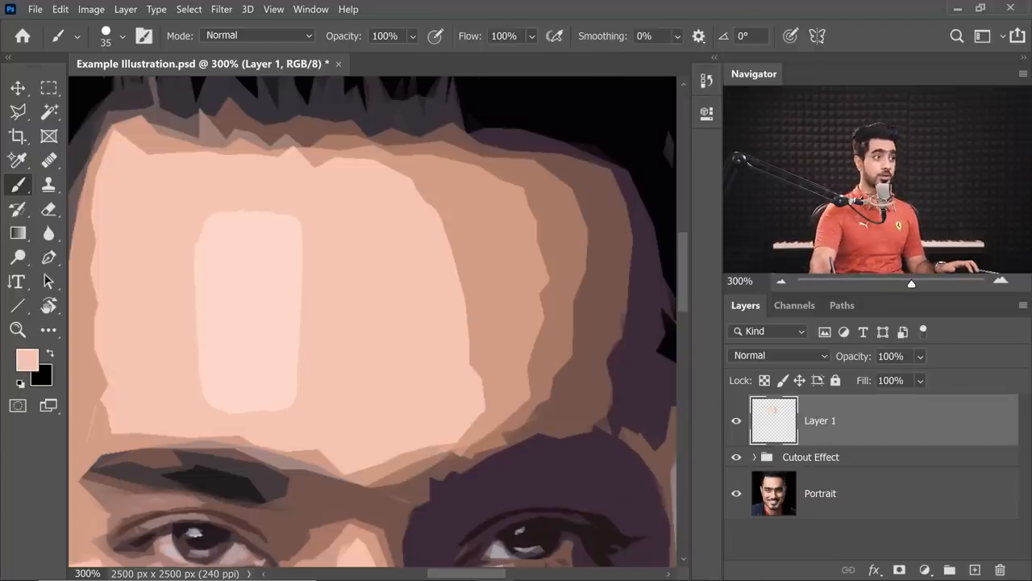
Set the brush smoothing to 10% and repaint the edges of the forehead highlight with the surrounding skin color.
text(10)
key(Return)
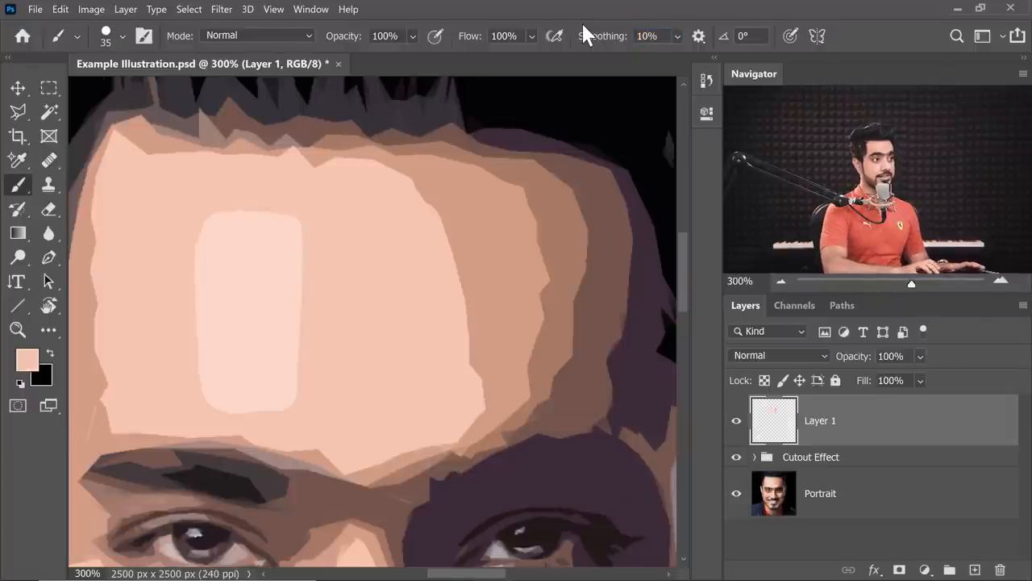
drag(201, 235, 196, 406)
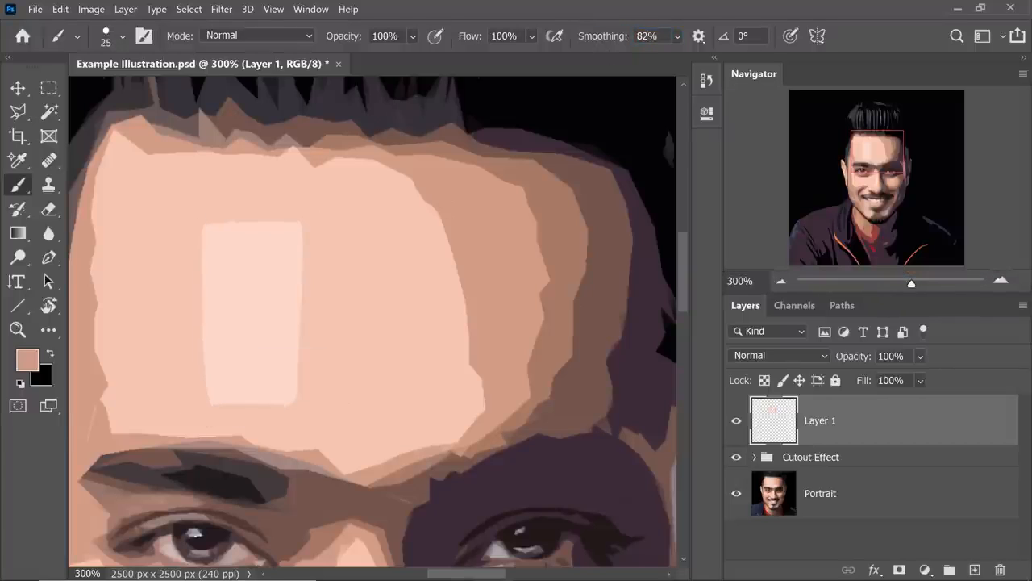
Clean up the forehead's skin tone boundaries with brush smoothing at 82%, and reset the smoothing to 0%.
drag(596, 39, 645, 40)
drag(440, 213, 469, 379)
drag(494, 241, 489, 371)
drag(600, 37, 477, 31)
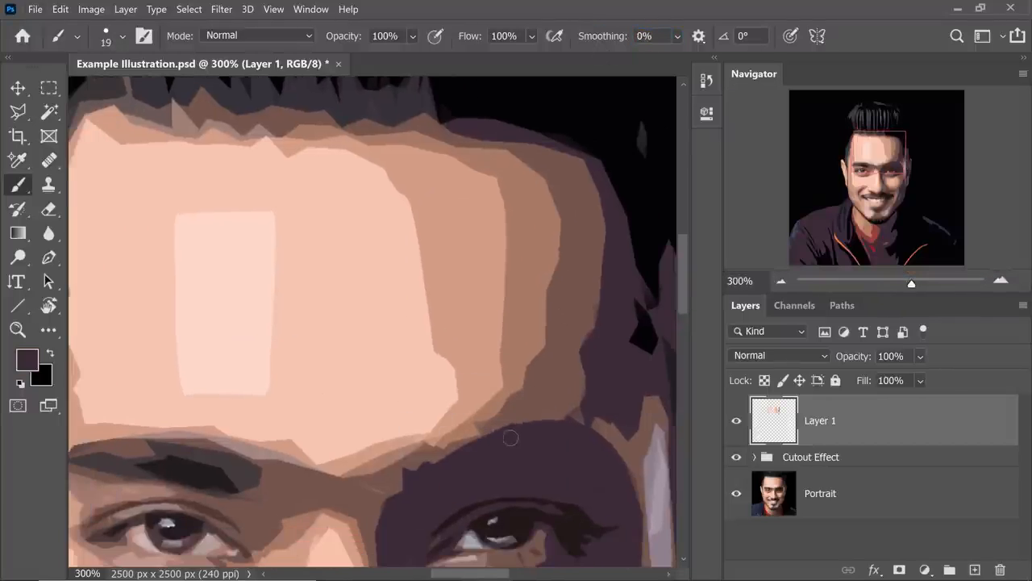
Smooth the dark purple eye-socket edge and the brow and under-eye boundaries with sampled tones and a 14 px brush.
drag(514, 438, 473, 336)
scroll(372, 323, up, 1)
key(ctrl+s)
drag(323, 339, 508, 325)
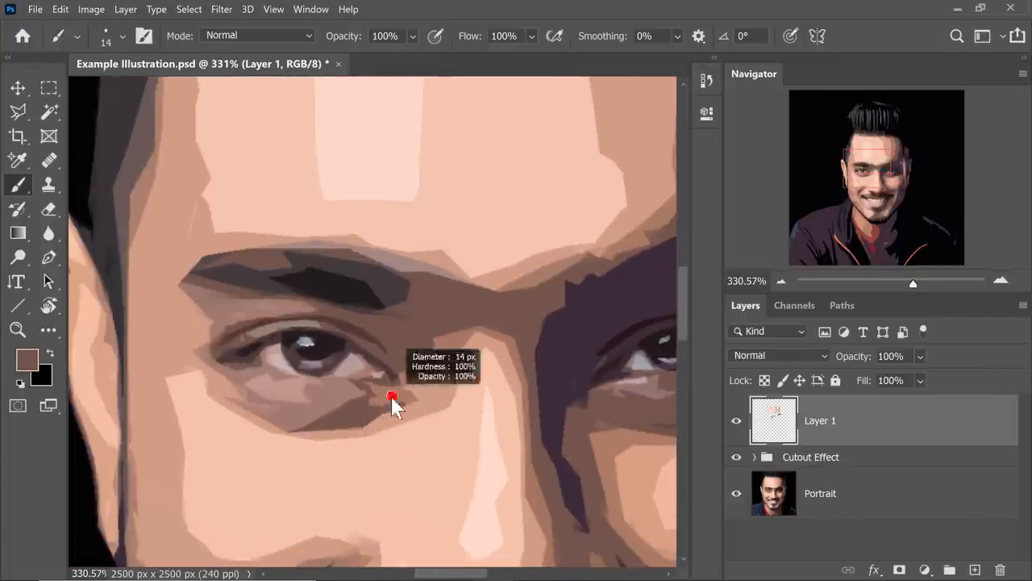
drag(394, 417, 437, 432)
alt+click(439, 420)
Clean up the jagged color edges around the eyes, nose and cheeks with sampled skin tones and a 10 px brush.
drag(363, 484, 339, 310)
key(bracketleft)
key(bracketleft)
alt+click(316, 373)
mouse_move(516, 395)
mouse_down()
mouse_move(235, 331)
mouse_move(174, 347)
mouse_up()
scroll(234, 347, up, 2)
alt+click(385, 362)
mouse_move(484, 323)
mouse_down()
mouse_move(383, 363)
mouse_move(437, 383)
mouse_up()
alt+click(277, 344)
drag(274, 354, 263, 301)
scroll(325, 367, up, 3)
scroll(326, 343, down, 10)
scroll(369, 452, up, 5)
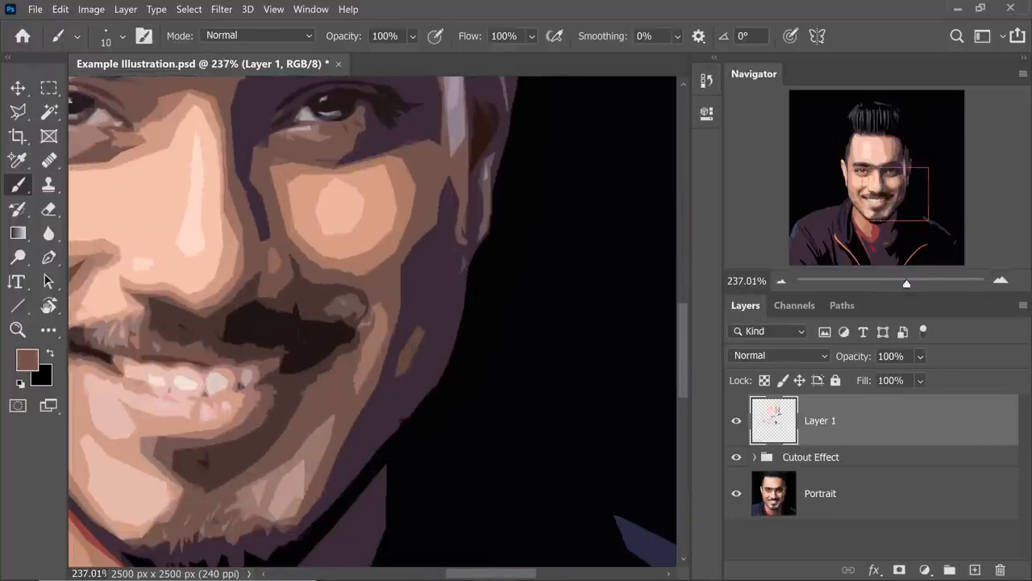
Repaint the goatee, chin and jaw areas into cleaner shapes with colors sampled from the face.
drag(397, 383, 540, 355)
alt+click(339, 463)
drag(307, 512, 361, 465)
alt+click(288, 508)
scroll(323, 355, up, 3)
alt+click(351, 385)
drag(351, 384, 359, 399)
alt+click(329, 405)
scroll(351, 395, up, 1)
scroll(363, 362, down, 2)
Smooth the edges around the mouth and the lighter patch at the mustache corner with an 11 px brush.
alt+click(175, 335)
alt+click(211, 363)
drag(193, 338, 197, 313)
drag(143, 229, 184, 312)
scroll(363, 242, up, 3)
scroll(451, 267, up, 3)
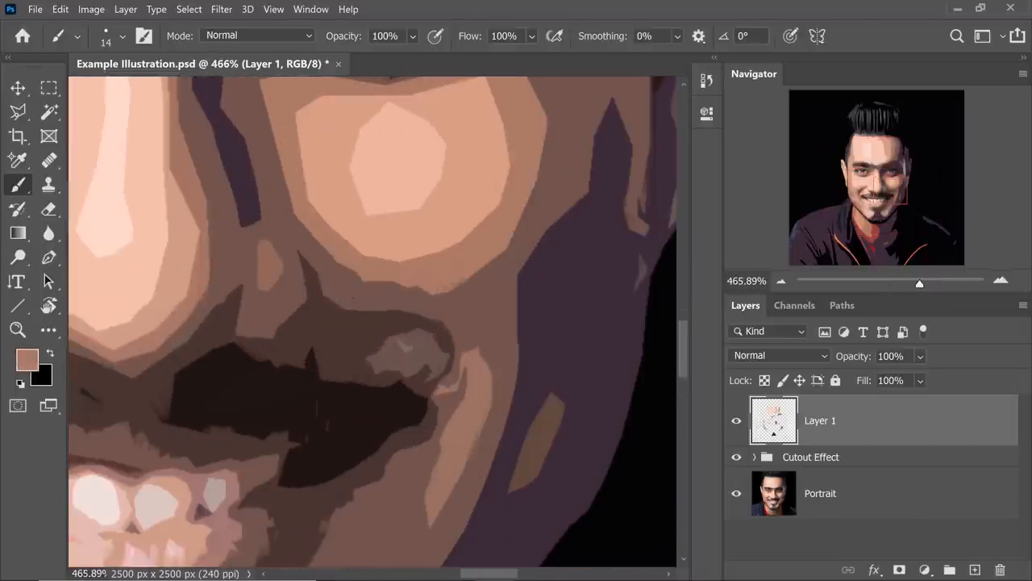
alt+click(441, 344)
scroll(403, 345, down, 3)
scroll(387, 347, up, 2)
drag(432, 355, 390, 339)
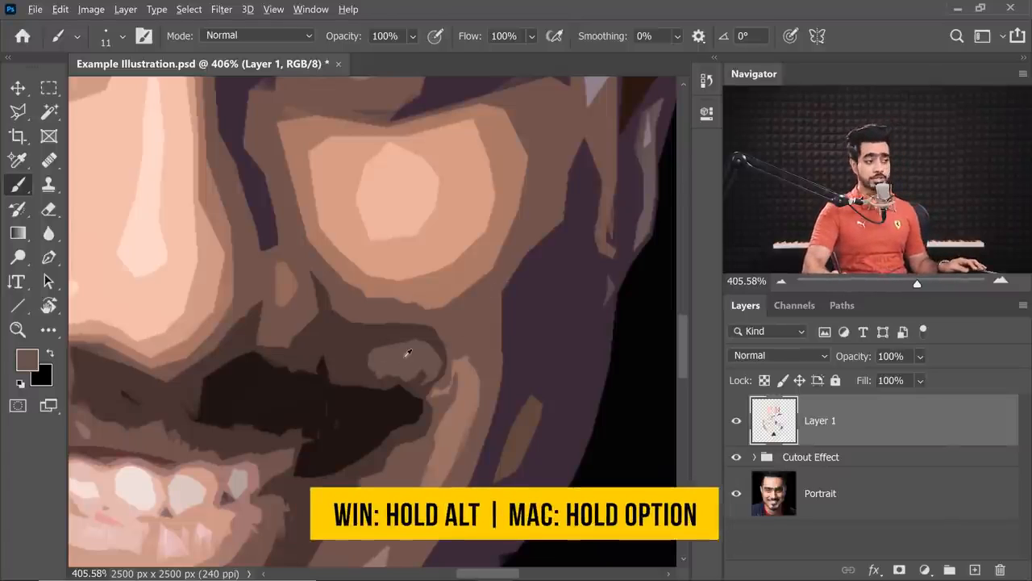
alt+click(407, 360)
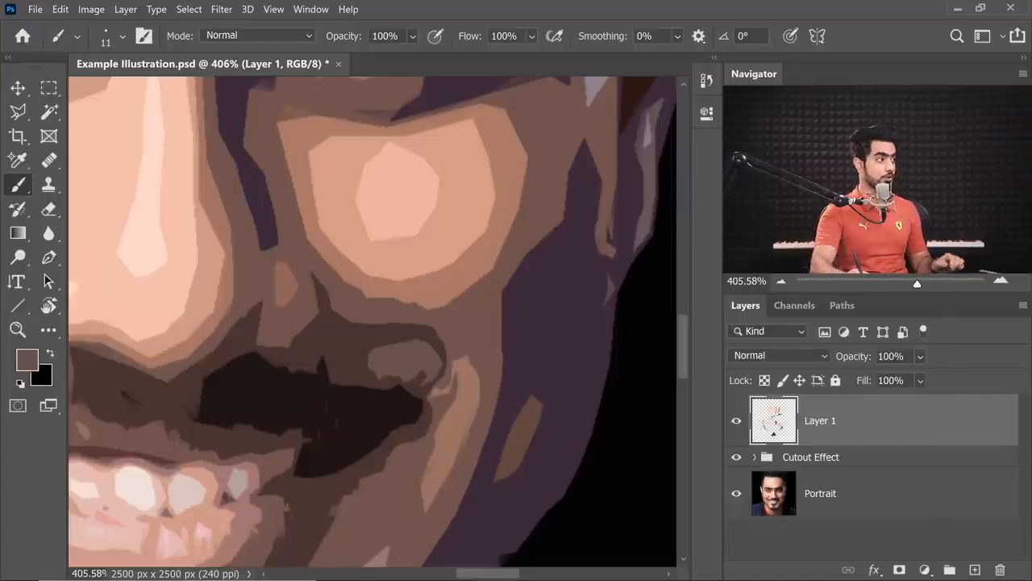
Set the Eyedropper to sample from Current & Below and return to the Brush tool.
click(20, 161)
click(64, 160)
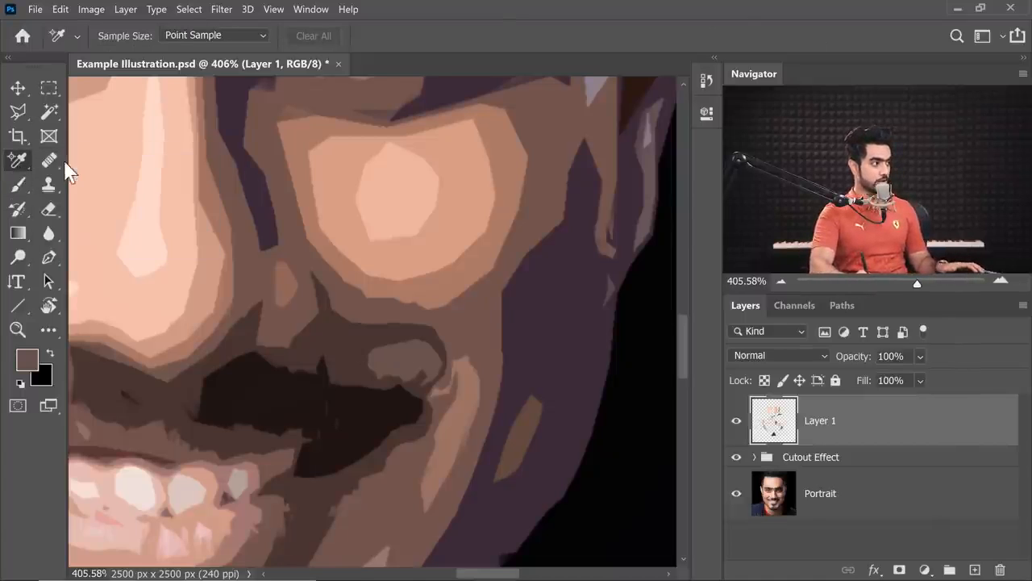
click(362, 40)
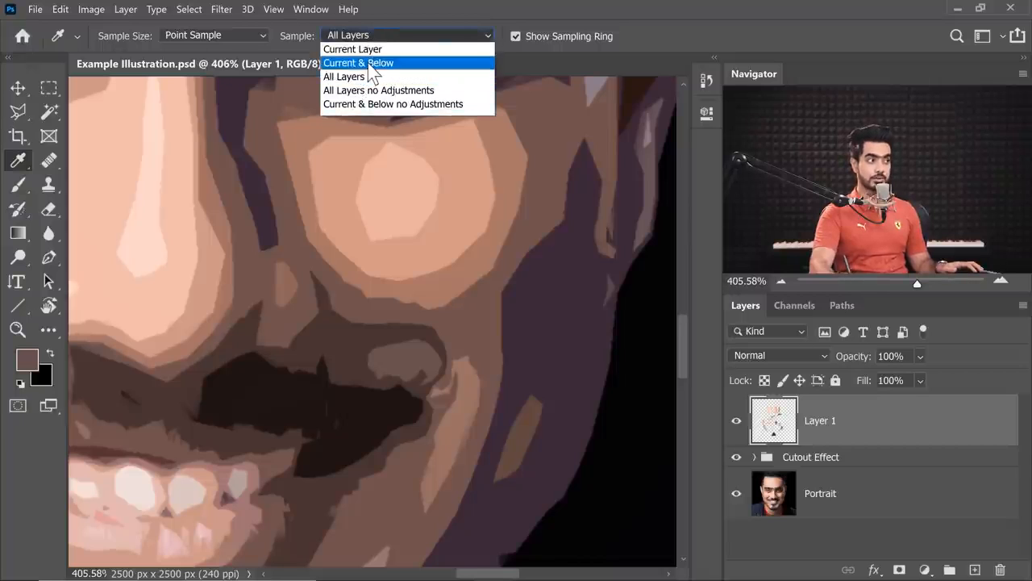
click(365, 63)
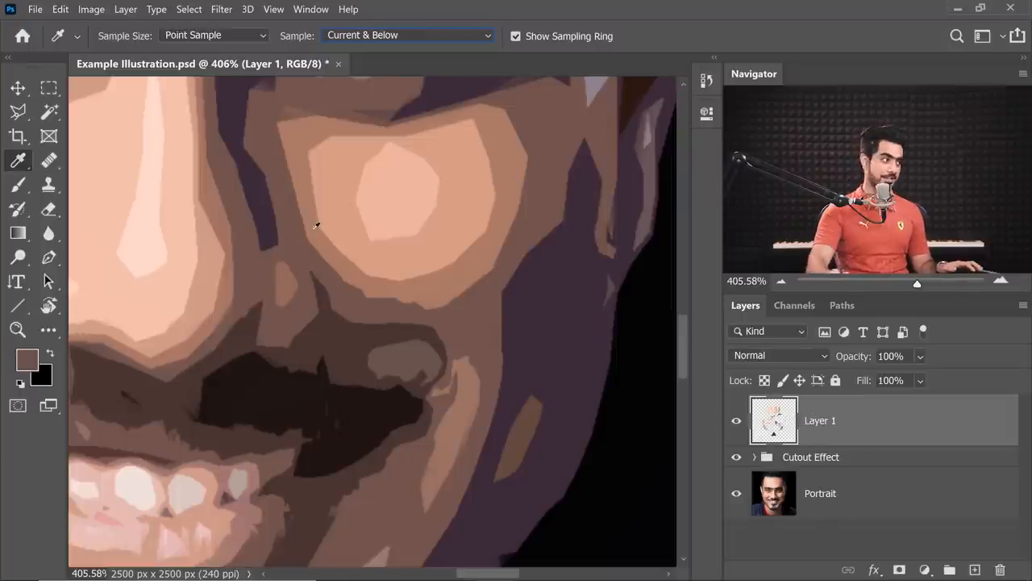
click(20, 185)
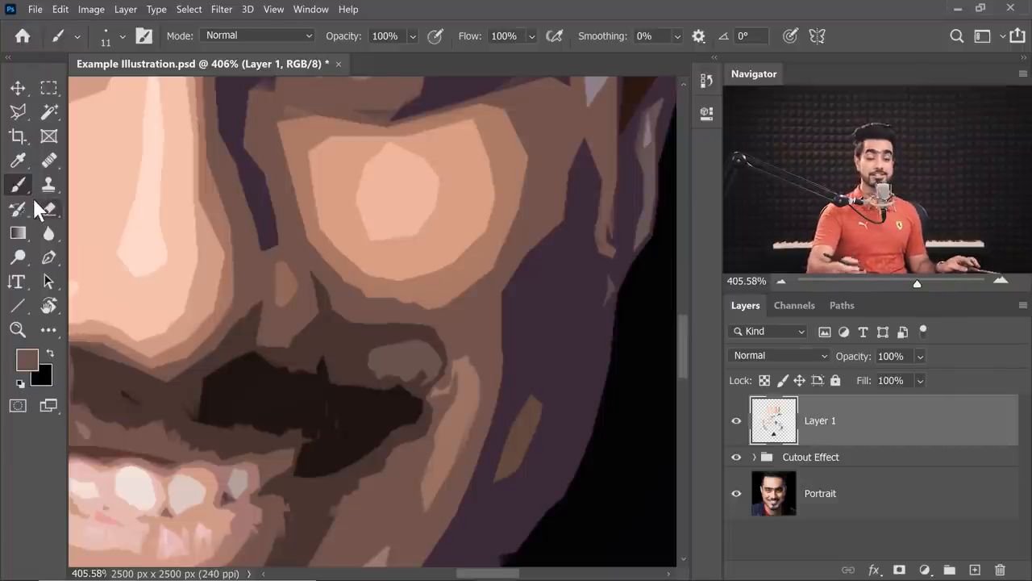
Refine the remaining rough edges around the mustache, cheek and jaw with sampled face colors.
drag(399, 376, 440, 393)
mouse_move(347, 403)
mouse_down()
mouse_move(420, 403)
mouse_move(308, 474)
mouse_up()
alt+click(427, 314)
mouse_move(433, 328)
mouse_down()
mouse_move(516, 327)
mouse_move(422, 397)
mouse_move(424, 450)
mouse_up()
alt+click(411, 440)
alt+click(425, 363)
alt+click(396, 404)
mouse_move(415, 395)
mouse_down()
mouse_move(408, 430)
mouse_move(427, 452)
mouse_up()
alt+click(436, 476)
scroll(436, 467, up, 2)
alt+click(387, 363)
drag(379, 266, 383, 363)
key(ctrl+0)
scroll(162, 456, up, 5)
drag(476, 451, 484, 374)
key(ctrl+0)
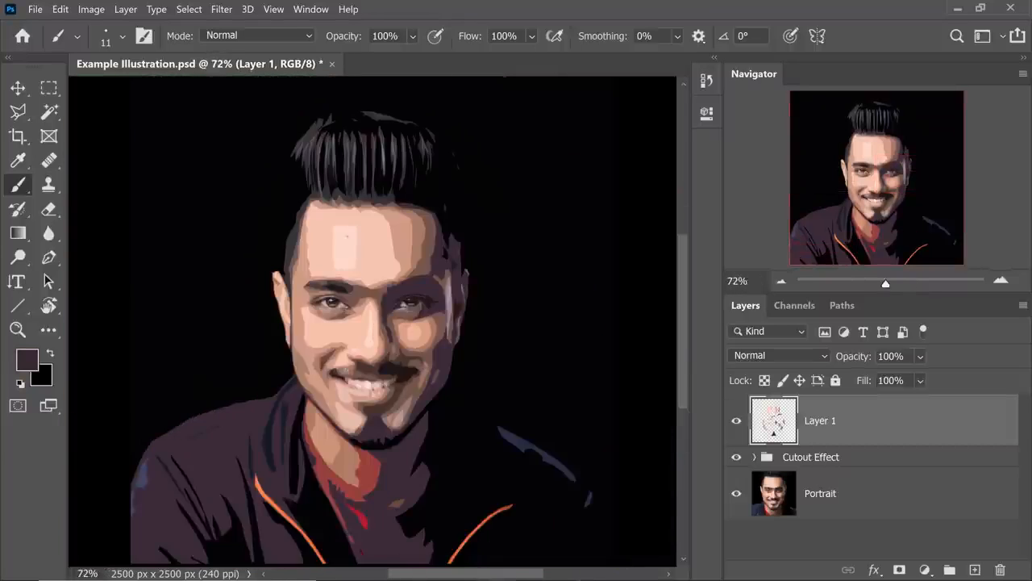
Reshape the rectangular forehead highlight into a tapered polygon by painting the surrounding skin color over its corners and sides.
ctrl+drag(322, 242, 378, 244)
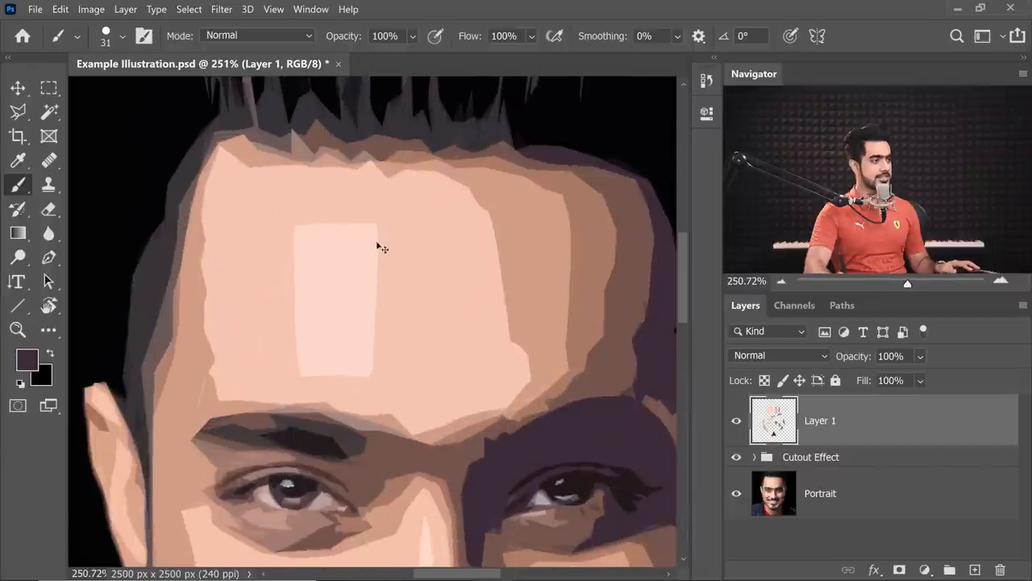
alt+click(283, 235)
mouse_move(313, 225)
mouse_down()
mouse_move(273, 280)
mouse_move(326, 198)
mouse_move(274, 286)
mouse_move(329, 203)
mouse_move(282, 283)
mouse_move(304, 250)
mouse_move(279, 271)
mouse_up()
drag(365, 218, 387, 247)
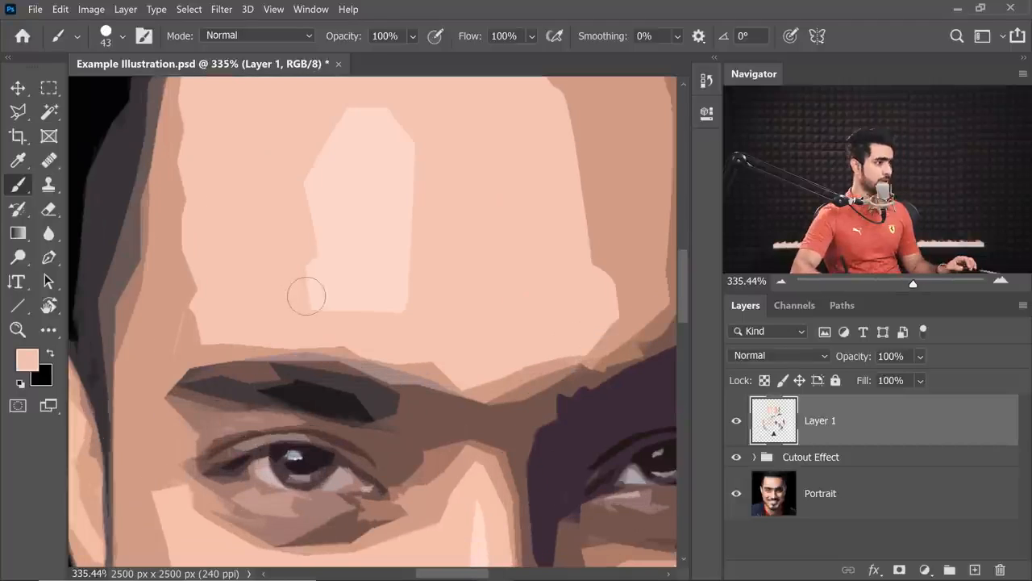
drag(306, 295, 311, 313)
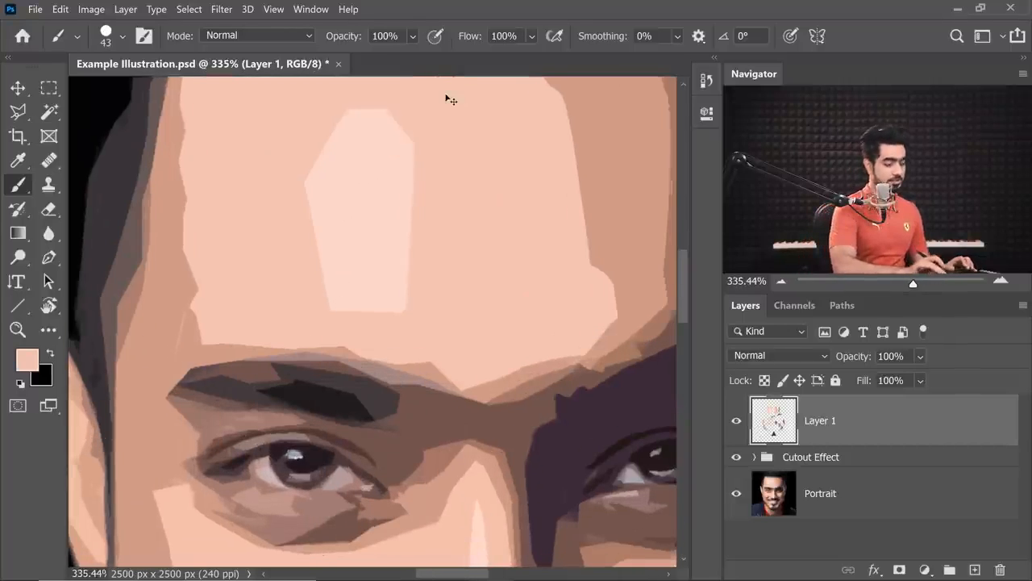
scroll(449, 97, down, 5)
click(737, 421)
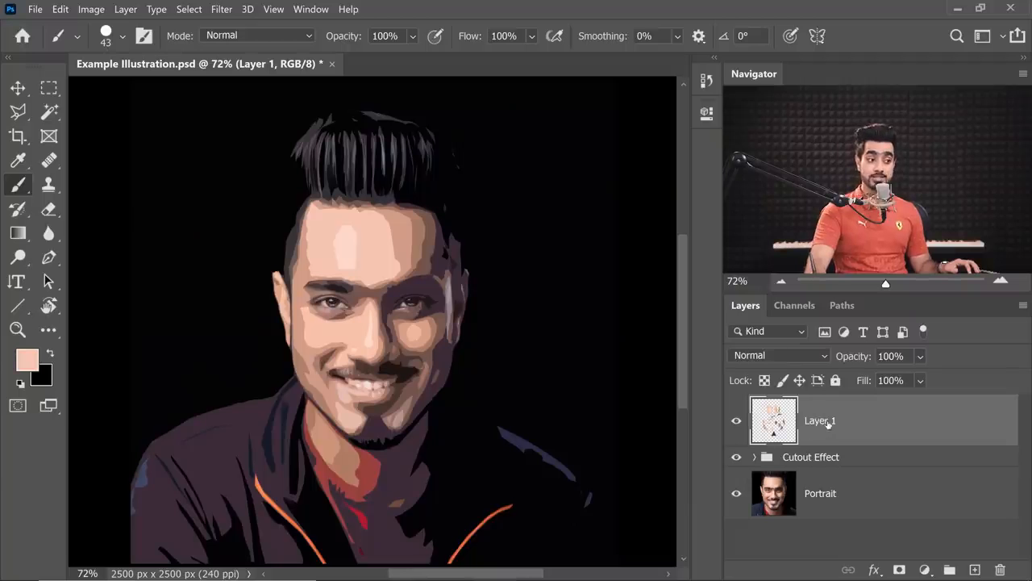
Rename the retouching layer Layer 1 as "Paint Correction".
double_click(820, 421)
text(Paint)
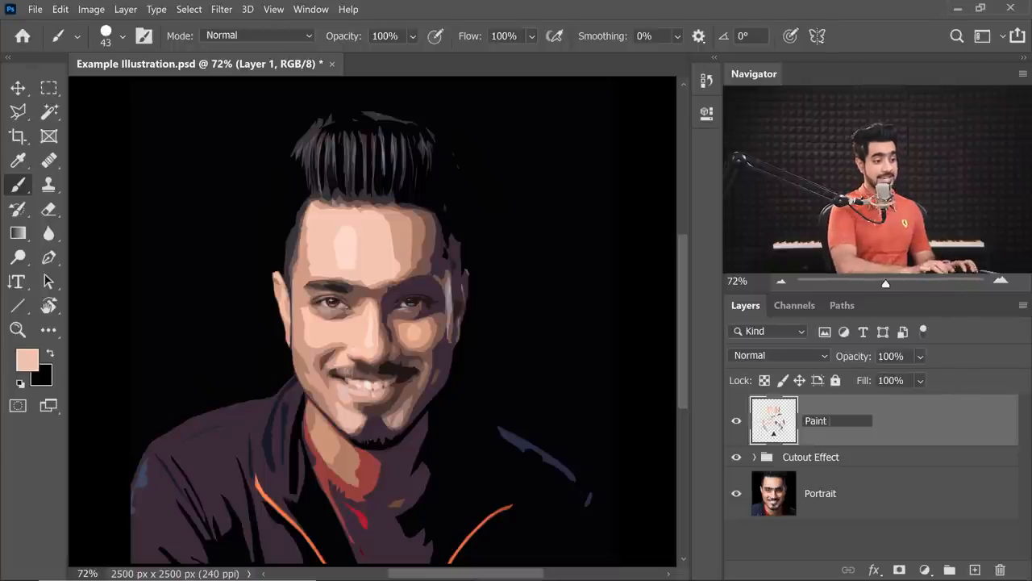
text( Correction)
key(Return)
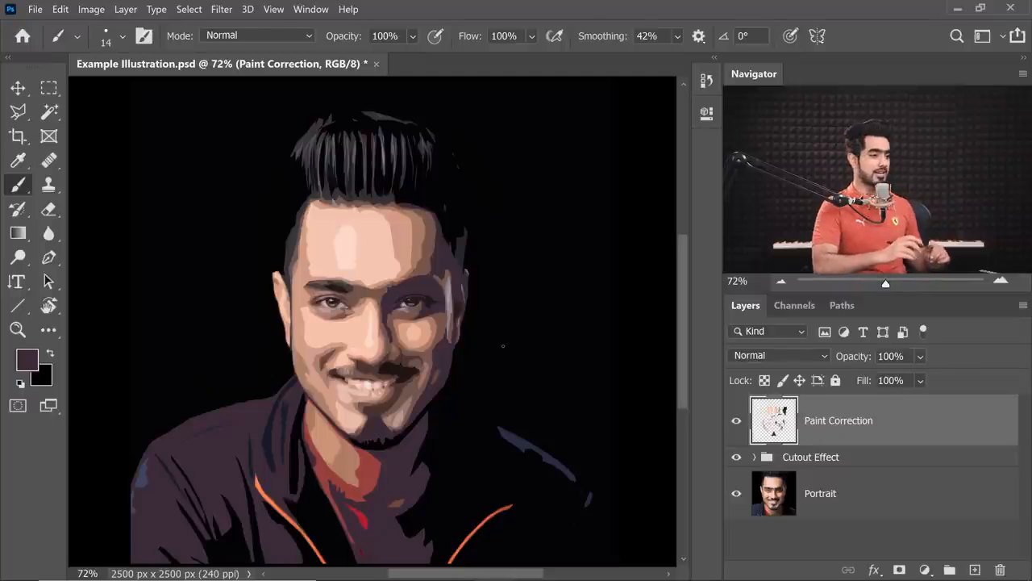
Create a new layer above Paint Correction and name it "Highlights".
click(974, 569)
double_click(826, 421)
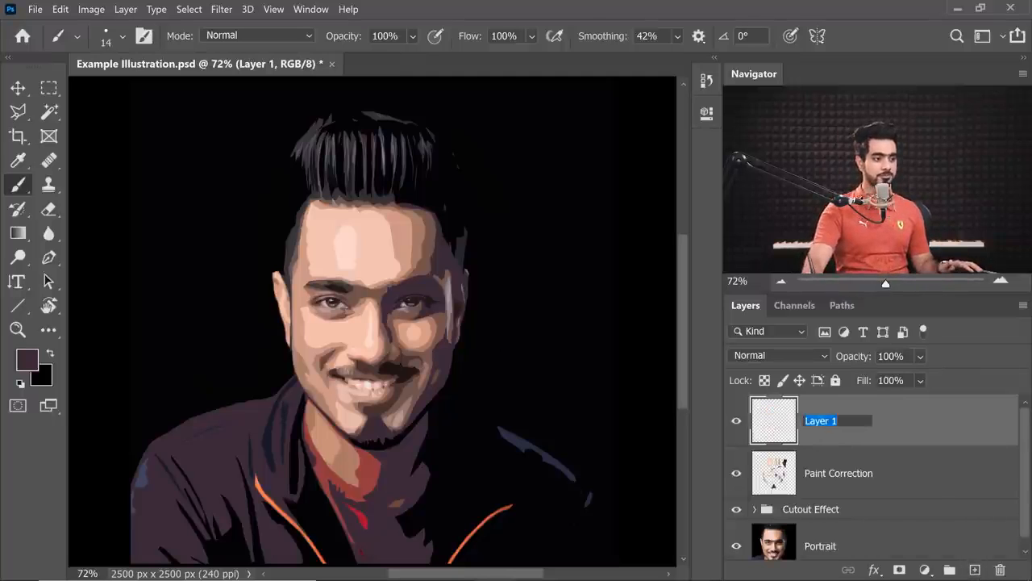
text(Highlights)
key(Return)
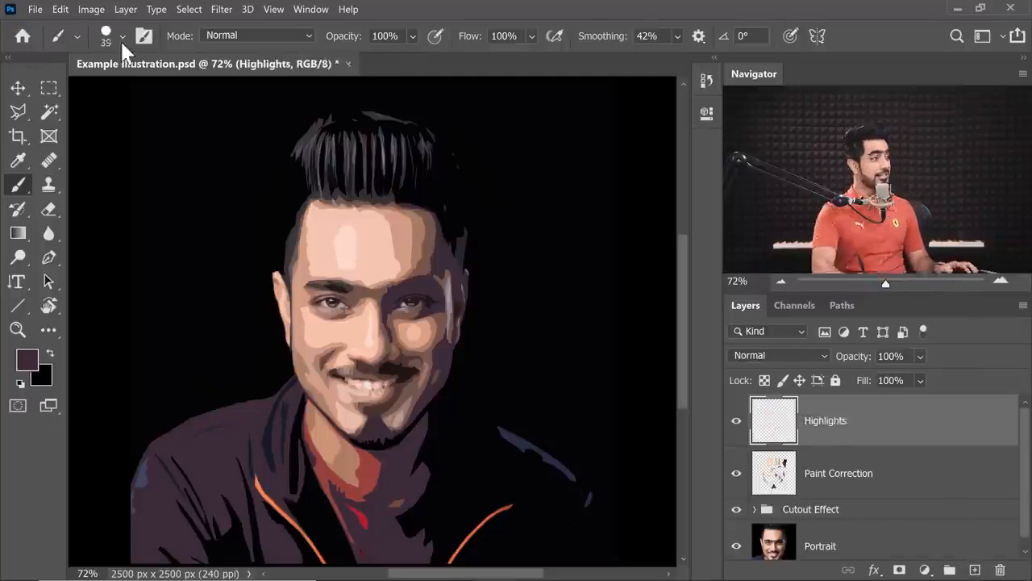
Choose the Hard Round Pressure Size brush at 39 px and 100% hardness for the Highlights layer.
click(122, 37)
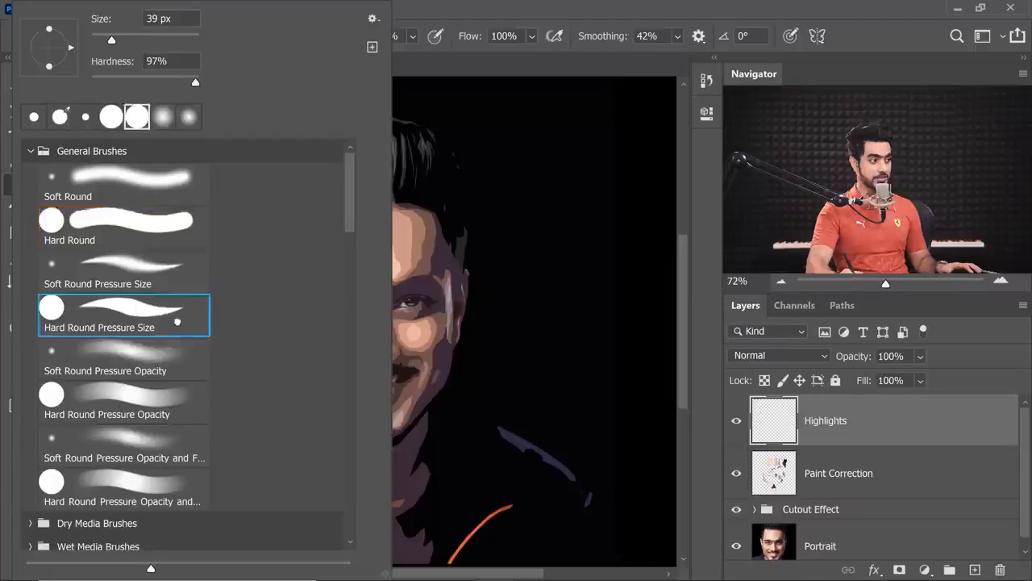
key(shift+bracketright)
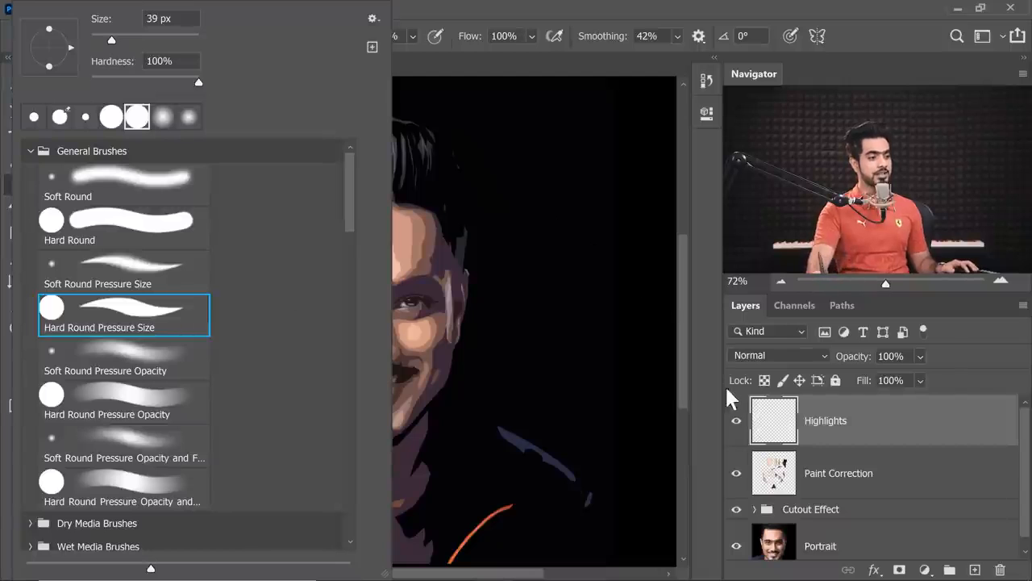
click(816, 425)
Set the foreground color to white, enlarge the brush to 46 px and set the smoothing to 40%.
scroll(445, 129, up, 5)
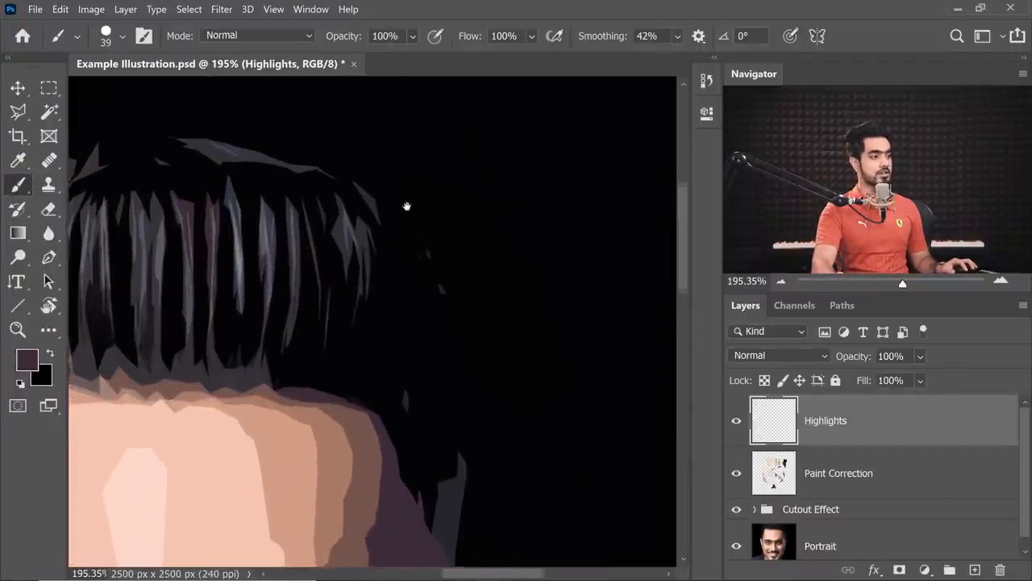
click(28, 360)
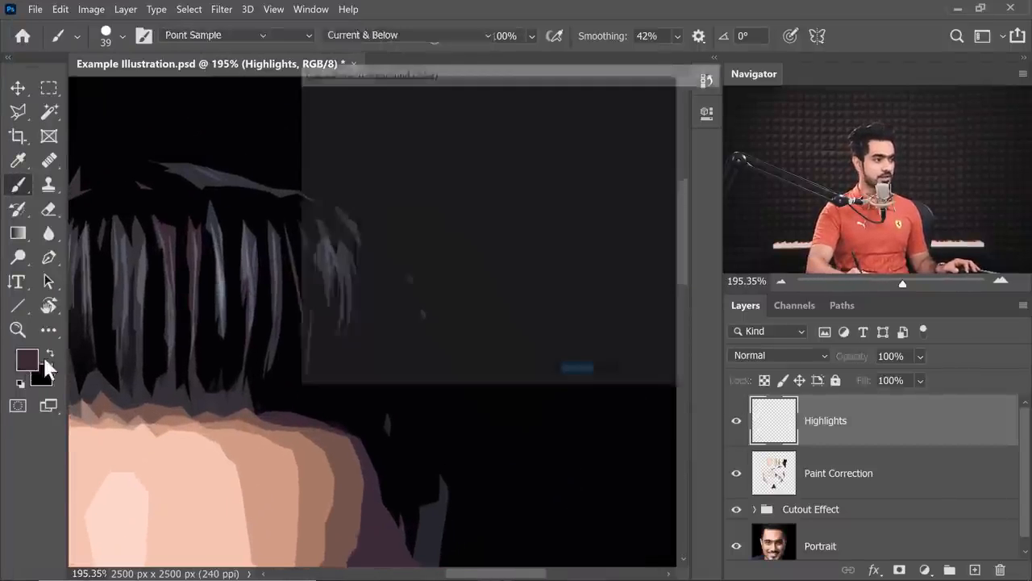
text(ffffff)
click(670, 102)
key(x)
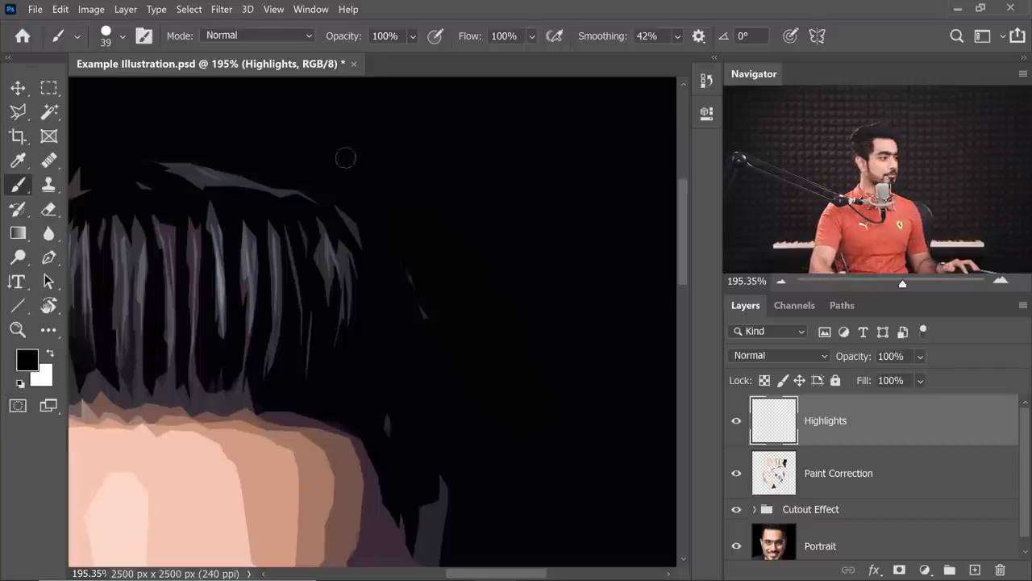
key(x)
alt+right_click(299, 187)
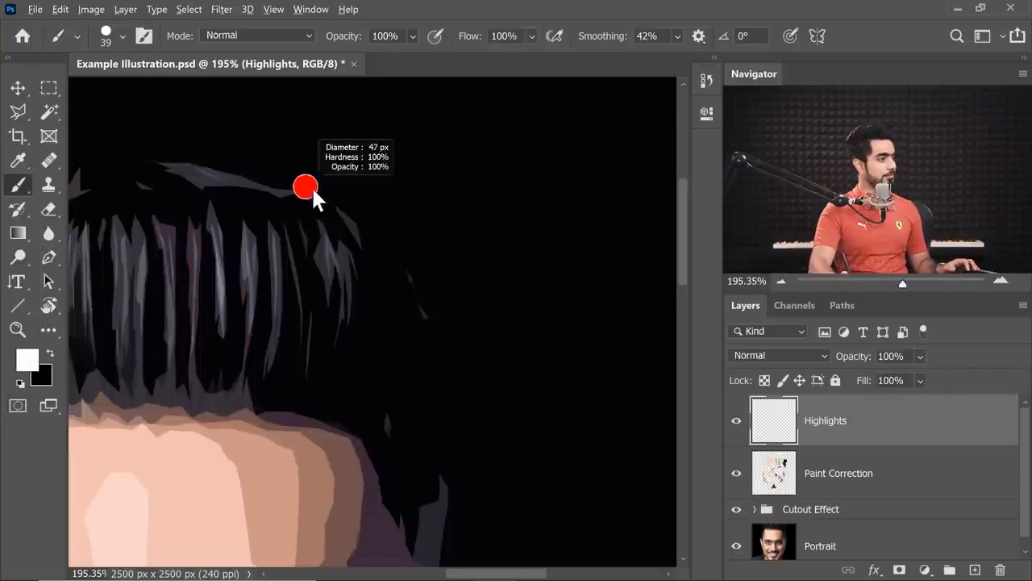
drag(587, 38, 595, 56)
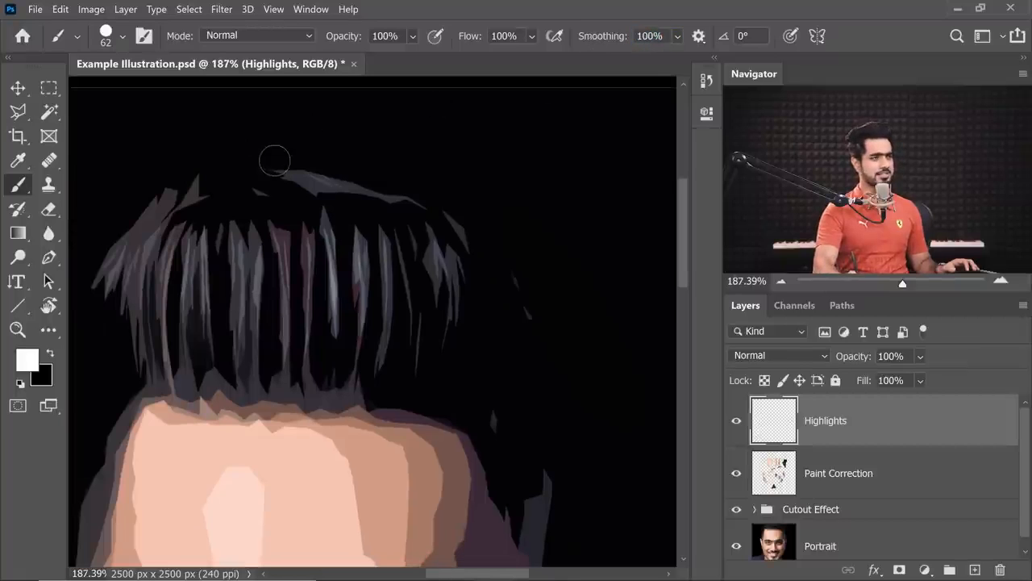
Paint a tapered white rim highlight from the top of the hair down along its shadow side to the ear.
mouse_move(276, 160)
mouse_down()
mouse_move(406, 177)
mouse_move(500, 216)
mouse_move(466, 214)
mouse_move(543, 225)
mouse_move(554, 264)
mouse_move(530, 309)
mouse_up()
key(r)
key(b)
drag(451, 315, 372, 185)
mouse_move(434, 153)
mouse_down()
mouse_move(454, 208)
mouse_move(428, 316)
mouse_move(385, 385)
mouse_move(286, 494)
mouse_move(350, 452)
mouse_up()
Continue the white rim highlight around the ear and along the cheek and jaw to the chin, with 100% smoothing.
mouse_move(350, 451)
mouse_down()
mouse_move(361, 407)
mouse_move(493, 288)
mouse_up()
mouse_move(415, 346)
mouse_down()
mouse_move(375, 417)
mouse_move(283, 494)
mouse_up()
drag(360, 419, 500, 278)
drag(417, 360, 347, 419)
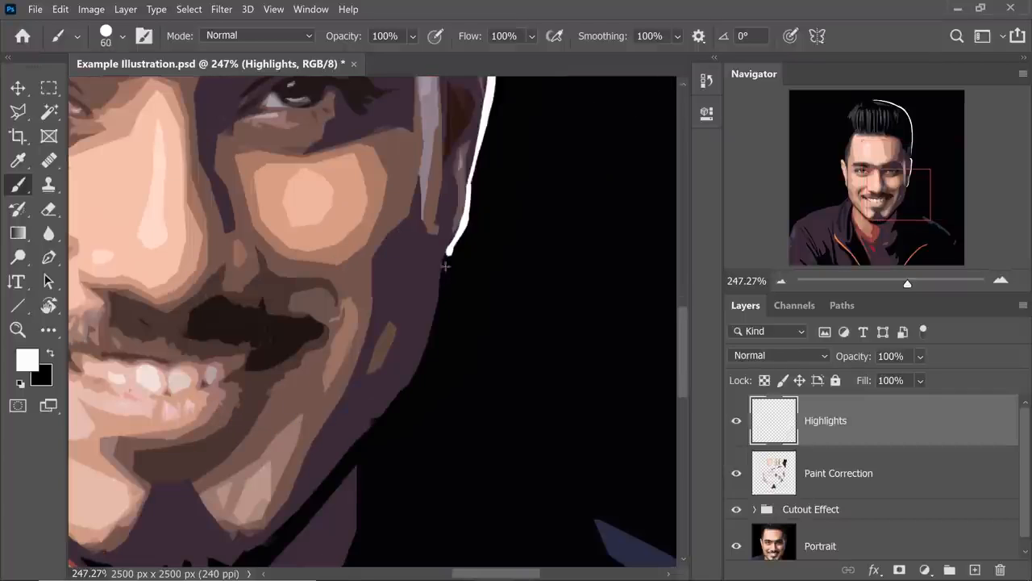
drag(444, 265, 379, 433)
drag(509, 284, 433, 367)
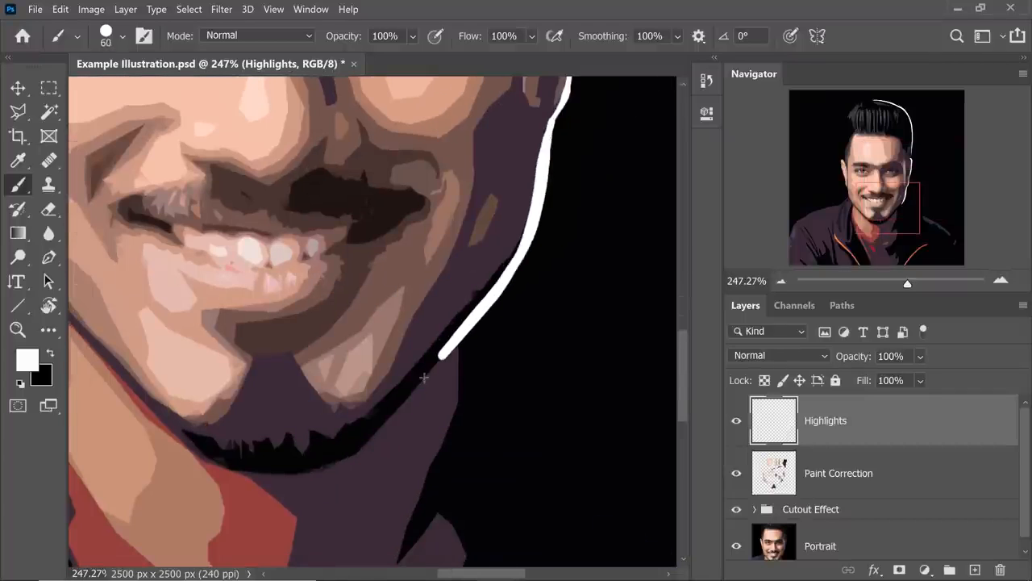
drag(433, 367, 360, 454)
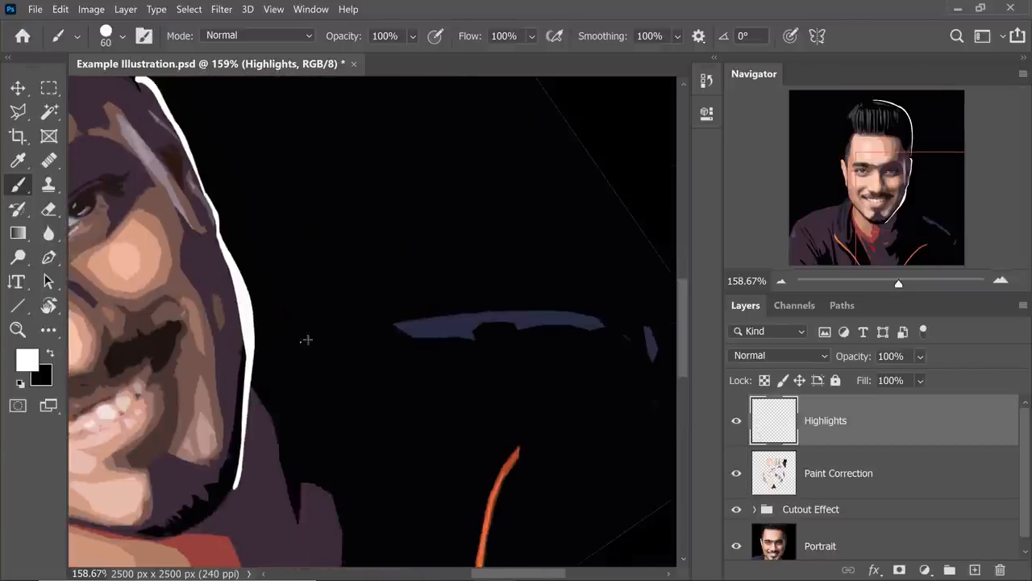
Paint a white rim highlight along the shoulder on the shadow side and fit the whole image in view.
drag(307, 339, 625, 331)
drag(511, 346, 359, 330)
key(r)
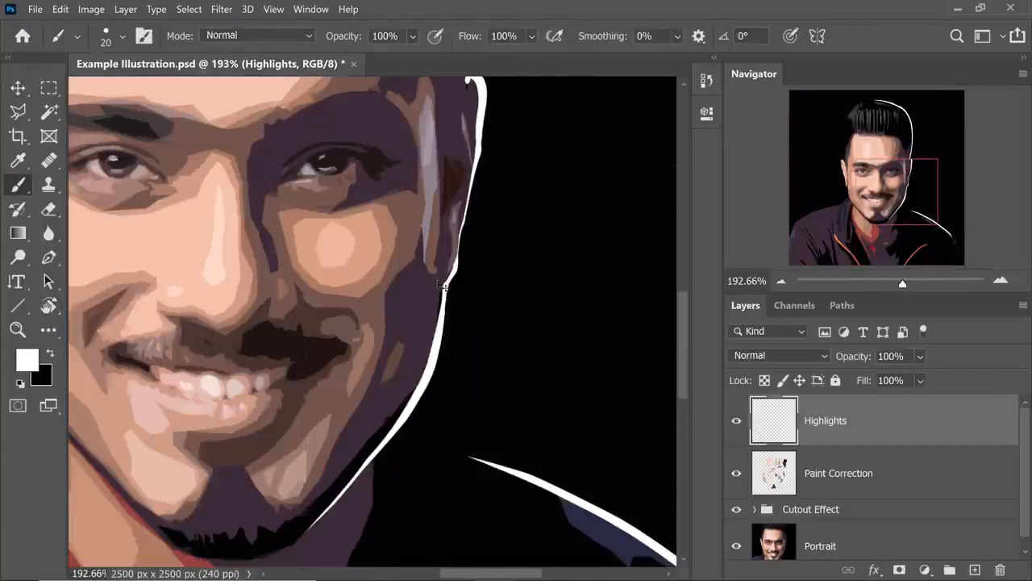
key(ctrl+0)
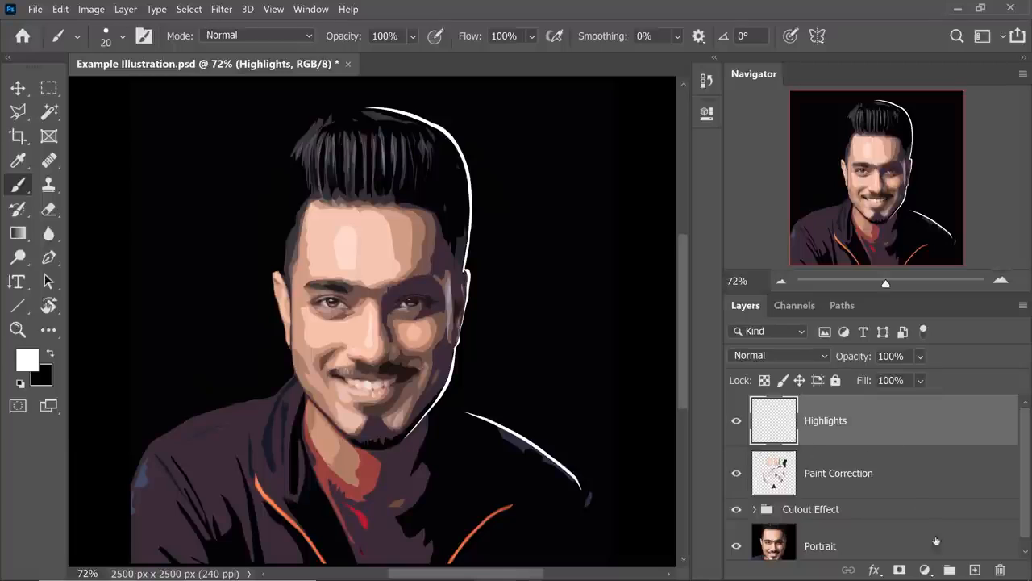
Add a light gray Solid Color fill layer and clip it to the Highlights layer.
click(925, 571)
click(891, 291)
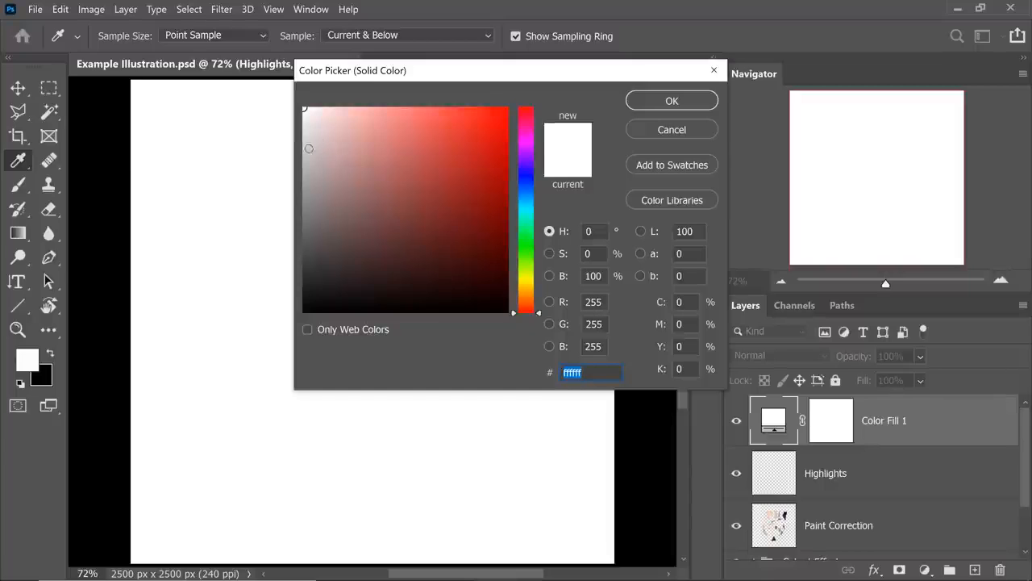
drag(309, 130, 302, 140)
click(673, 102)
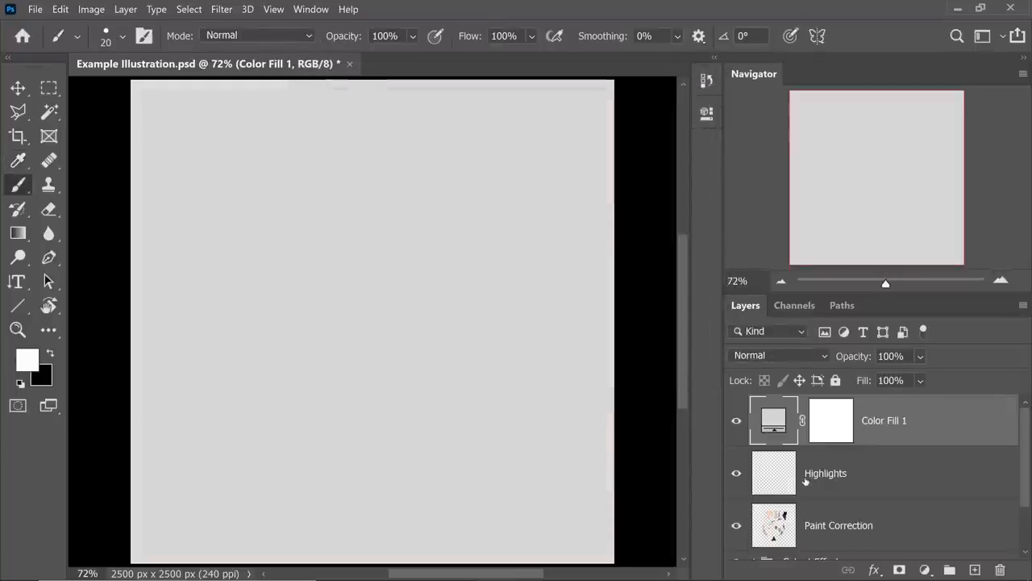
alt+click(864, 444)
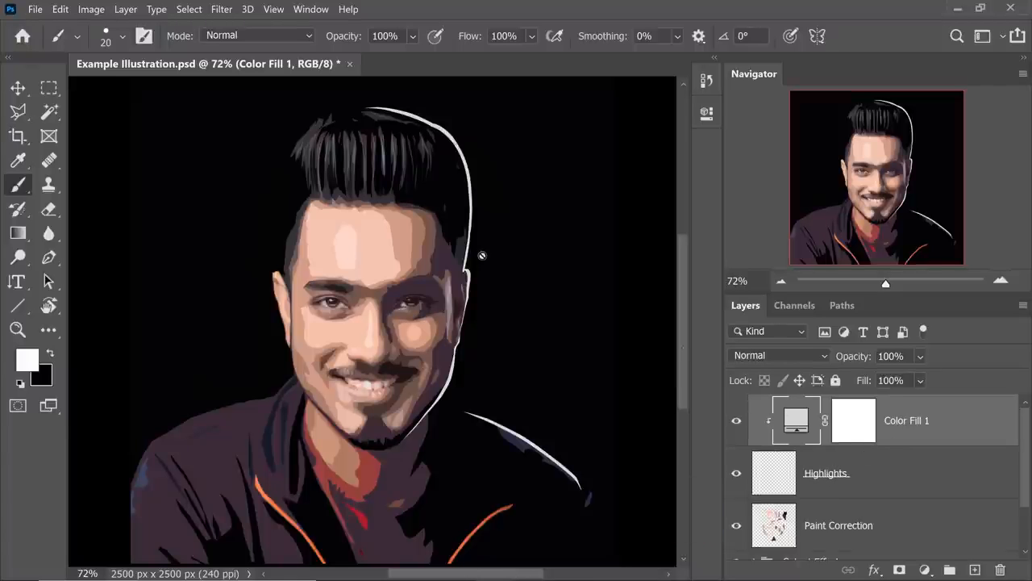
Recolor the clipped fill layer to the muted purple a292a3 sampled from the skin highlight beside the shadow-side eye.
scroll(483, 256, up, 3)
scroll(482, 255, up, 3)
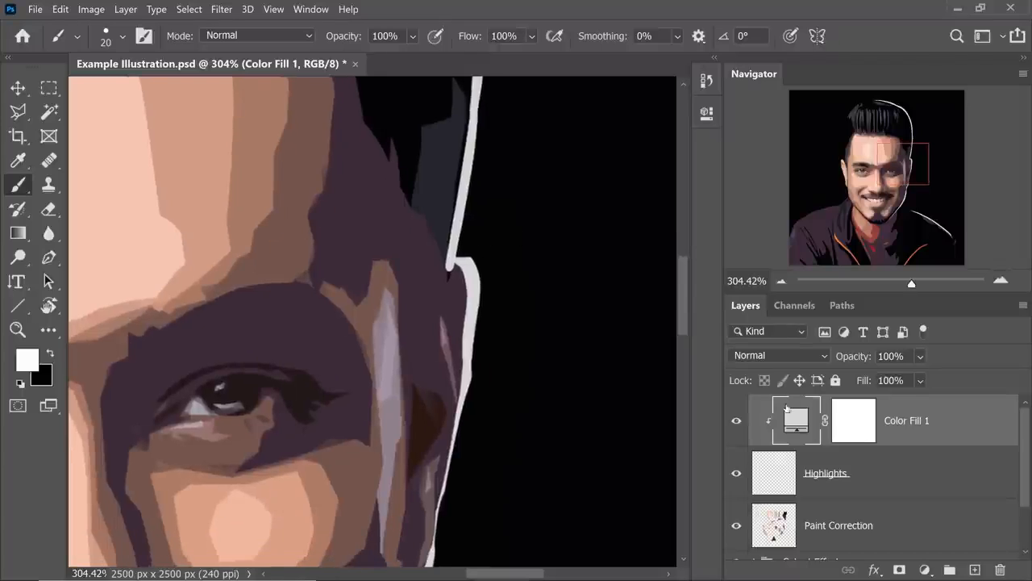
double_click(796, 420)
drag(553, 81, 798, 146)
click(396, 349)
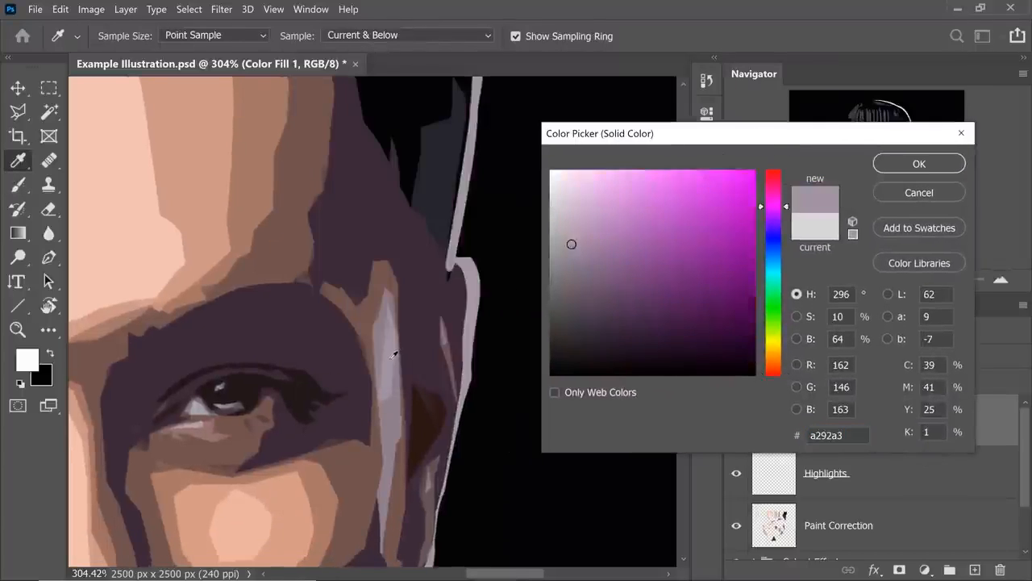
scroll(394, 352, down, 15)
scroll(392, 356, up, 5)
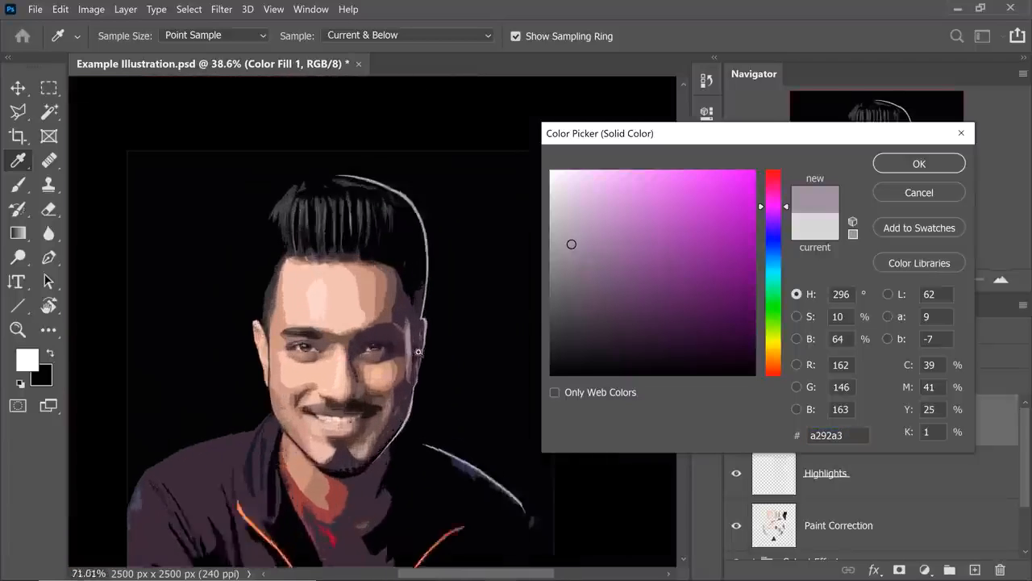
mouse_move(381, 358)
mouse_down()
mouse_move(430, 234)
mouse_move(454, 290)
mouse_move(476, 428)
mouse_up()
click(901, 167)
scroll(604, 181, down, 2)
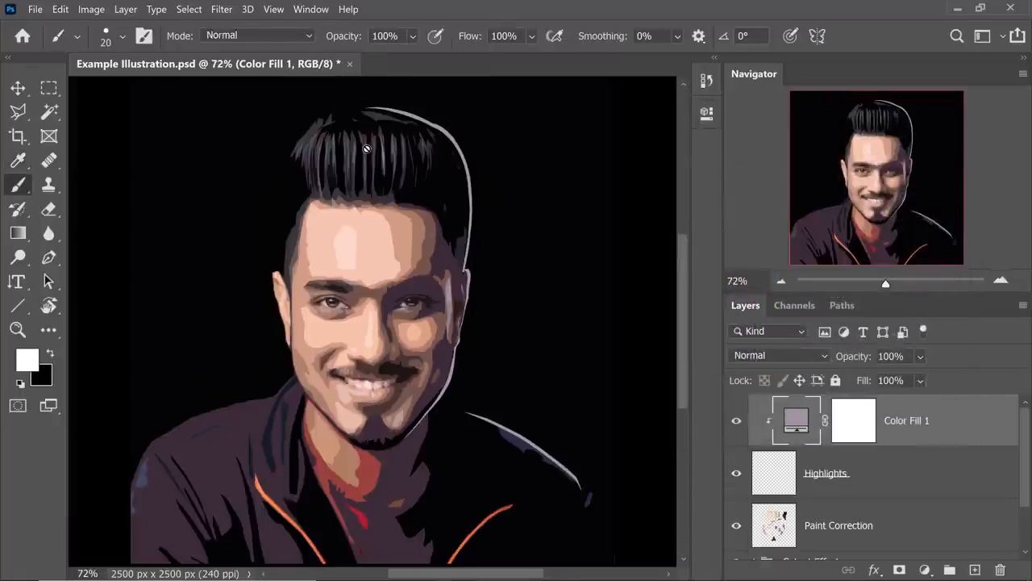
Add a layer mask to the Highlights layer and try trimming the inner edge of the hair highlight, then undo the stroke.
scroll(458, 98, up, 6)
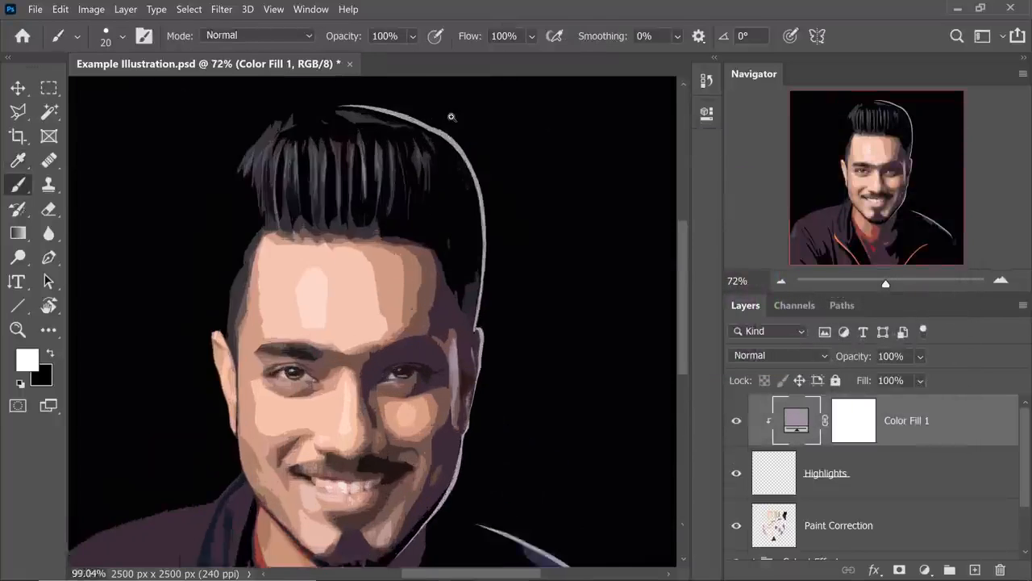
drag(461, 154, 444, 290)
click(867, 472)
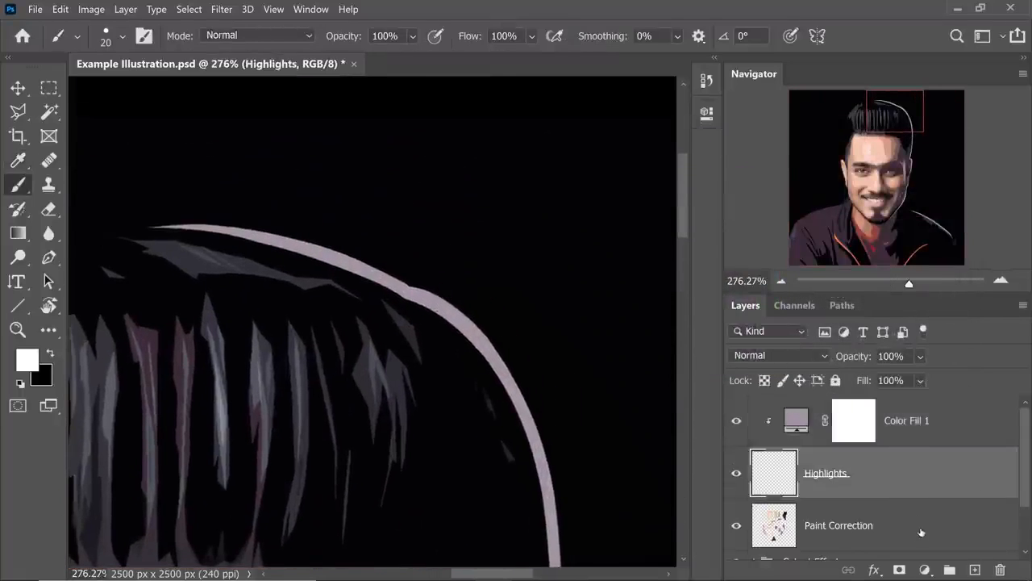
click(900, 570)
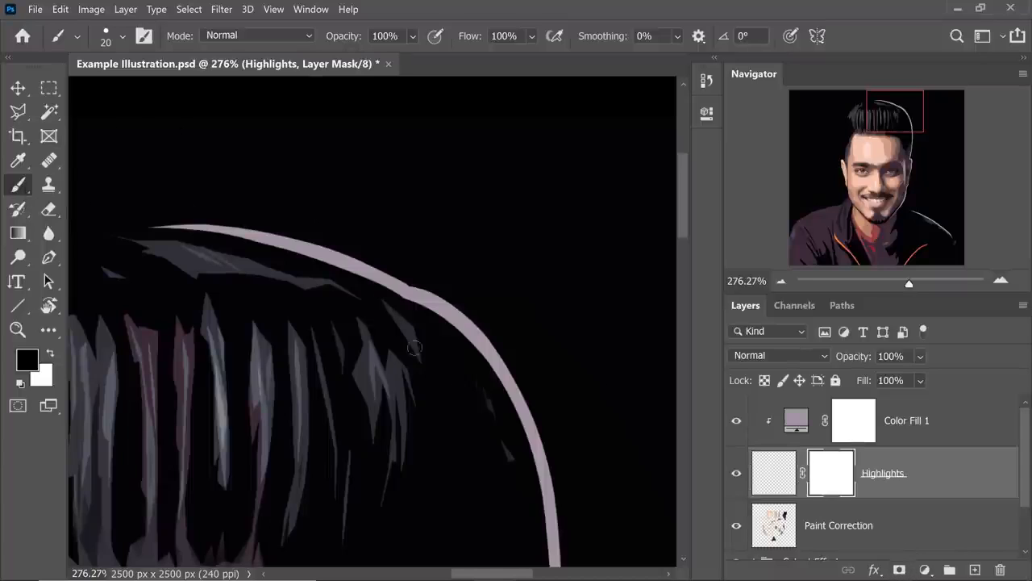
mouse_move(411, 315)
mouse_down()
mouse_move(439, 316)
mouse_move(469, 347)
mouse_up()
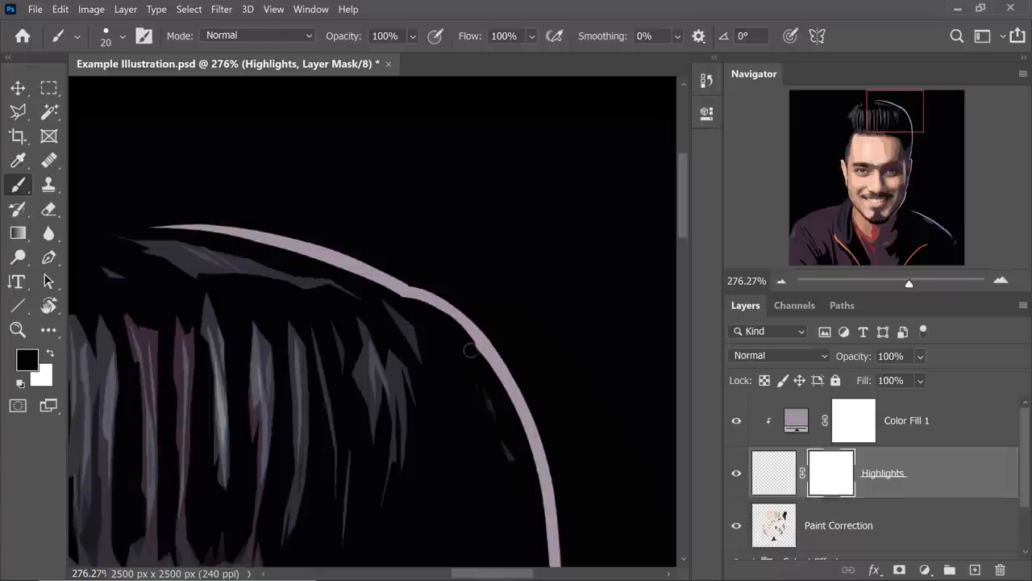
key(ctrl+z)
Mask away the underside of the rim highlight along the top of the hair with 34% smoothing, working in a rotated view and resetting it.
key(r)
drag(487, 274, 418, 236)
key(space)
drag(387, 283, 345, 286)
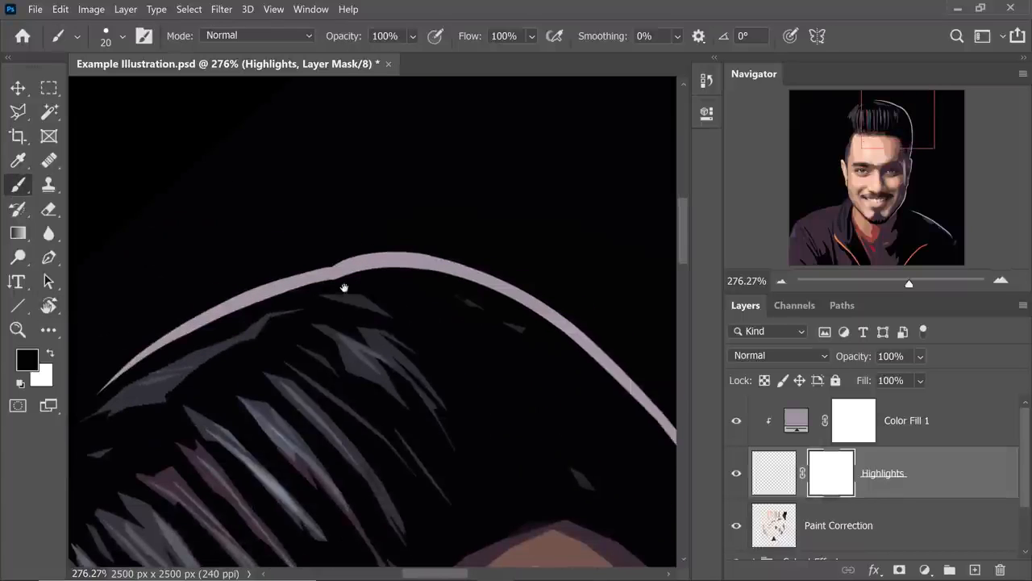
drag(609, 35, 673, 36)
mouse_move(336, 282)
mouse_down()
mouse_move(493, 297)
mouse_move(436, 306)
mouse_move(325, 284)
mouse_move(210, 322)
mouse_move(90, 394)
mouse_up()
key(r)
click(264, 38)
key(ctrl+0)
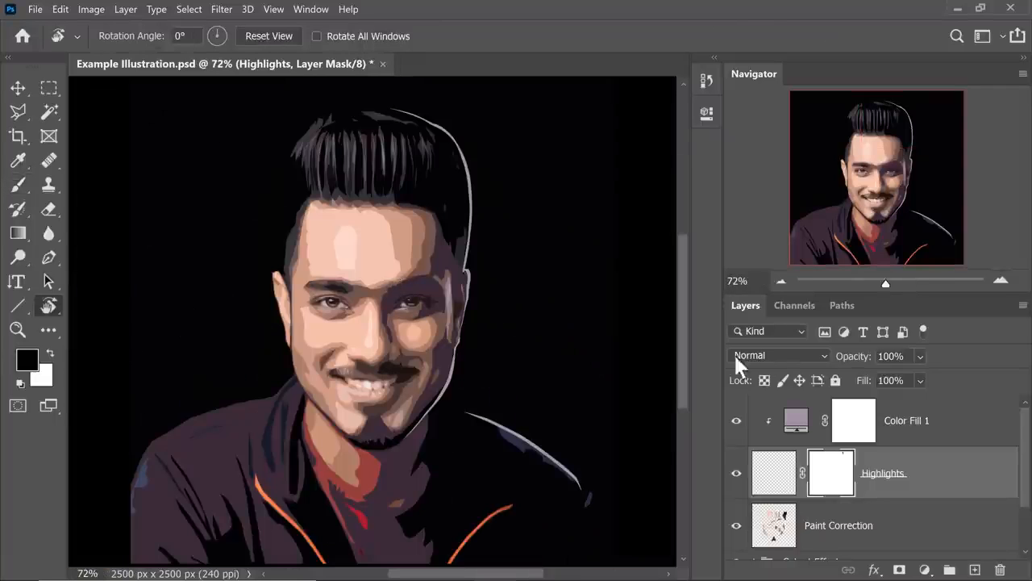
Add a new blank layer above the Color Fill 1 layer.
click(967, 417)
key(x)
click(975, 569)
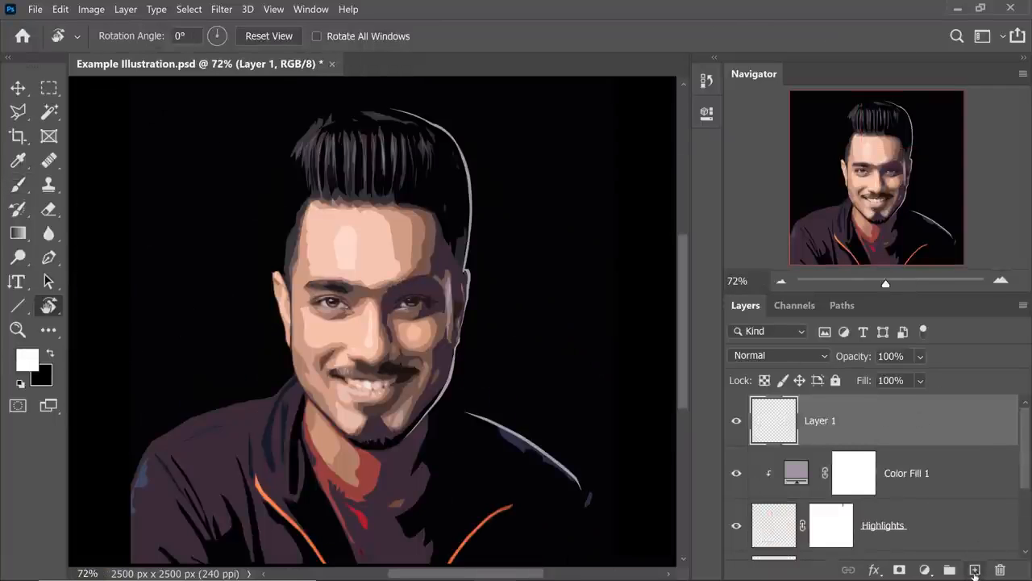
Paint a tapered near-black stroke, sampled from the mustache, up to the nose crease using Hard Round Pressure Size at 56% smoothing.
scroll(394, 355, up, 5)
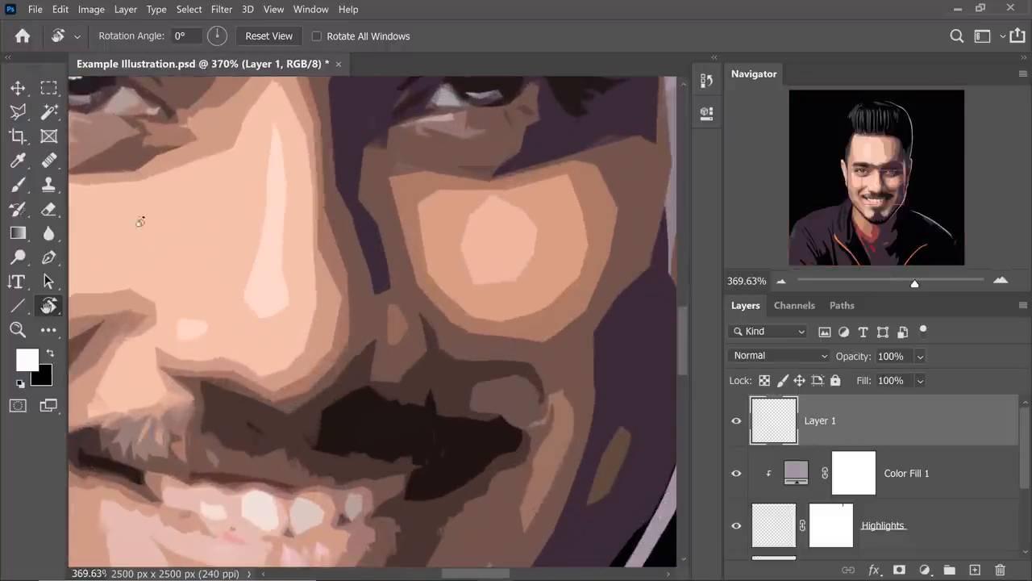
click(18, 185)
alt+click(364, 418)
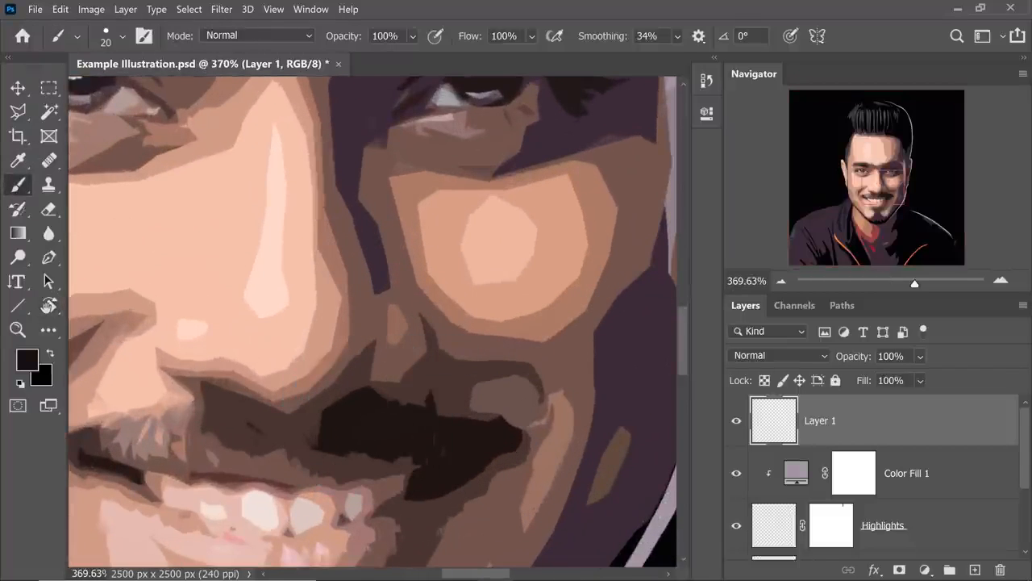
click(104, 37)
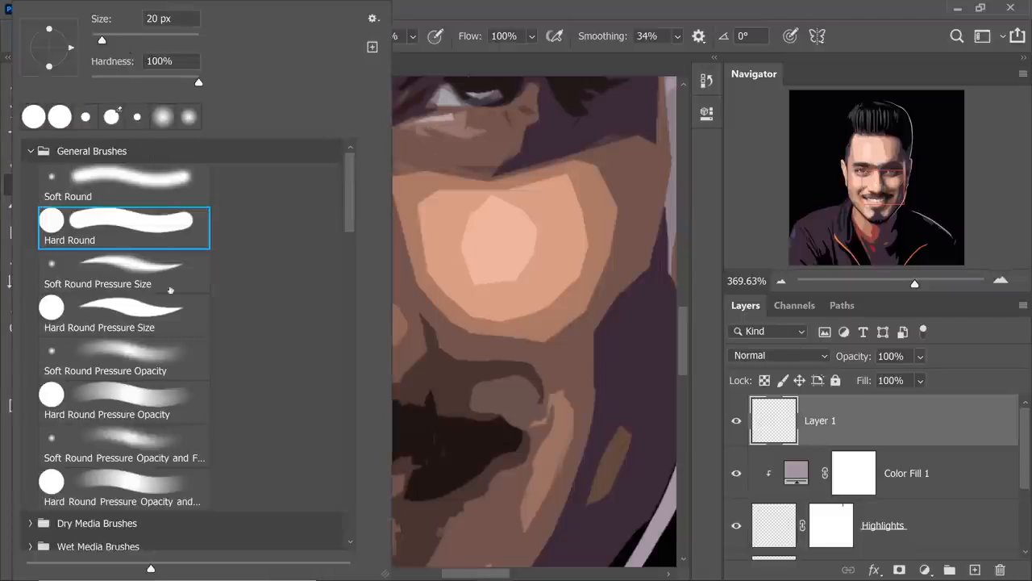
click(148, 323)
click(697, 329)
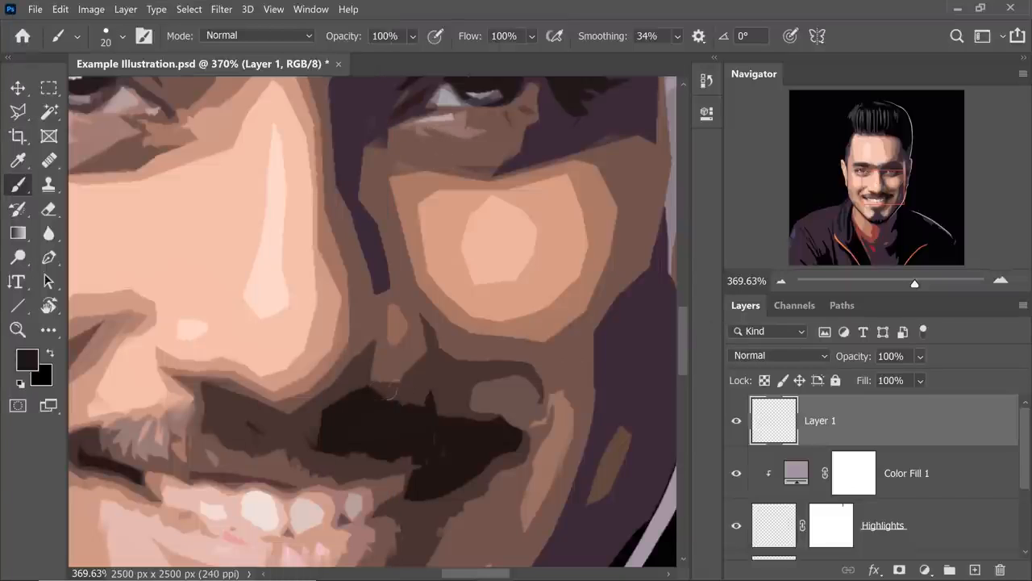
drag(436, 354, 422, 381)
key(ctrl+z)
drag(607, 37, 621, 57)
drag(437, 348, 418, 381)
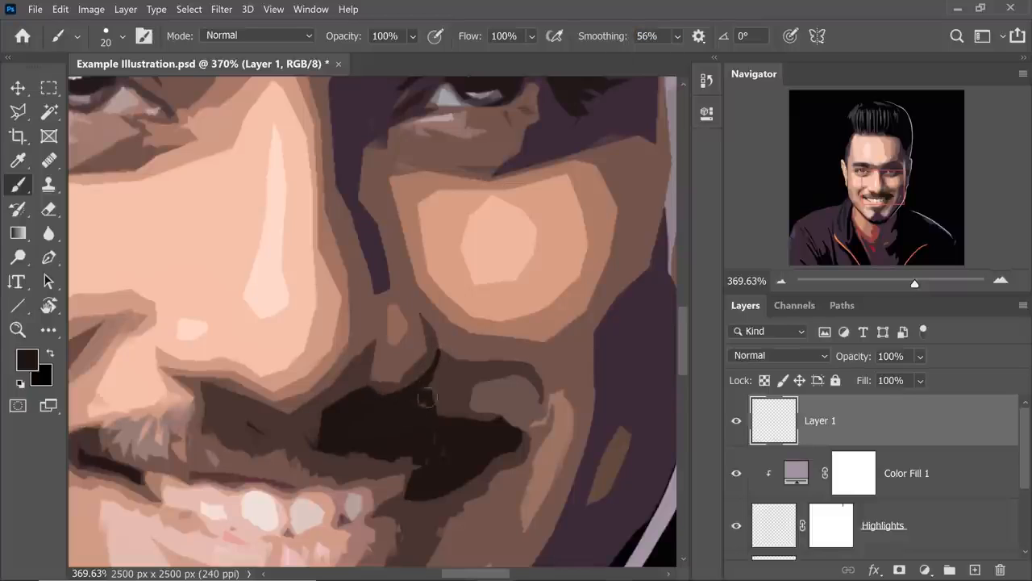
Taper the inner end of the dark mustache shadow and paint over the rough mouth corner with a 10 px brush.
mouse_move(263, 416)
mouse_down()
mouse_move(296, 425)
mouse_move(328, 411)
mouse_move(317, 446)
mouse_up()
alt+click(308, 446)
click(123, 36)
key(Escape)
key([)
key([)
key([)
key([)
key([)
key([)
key([)
key([)
key([)
scroll(348, 467, down, 5)
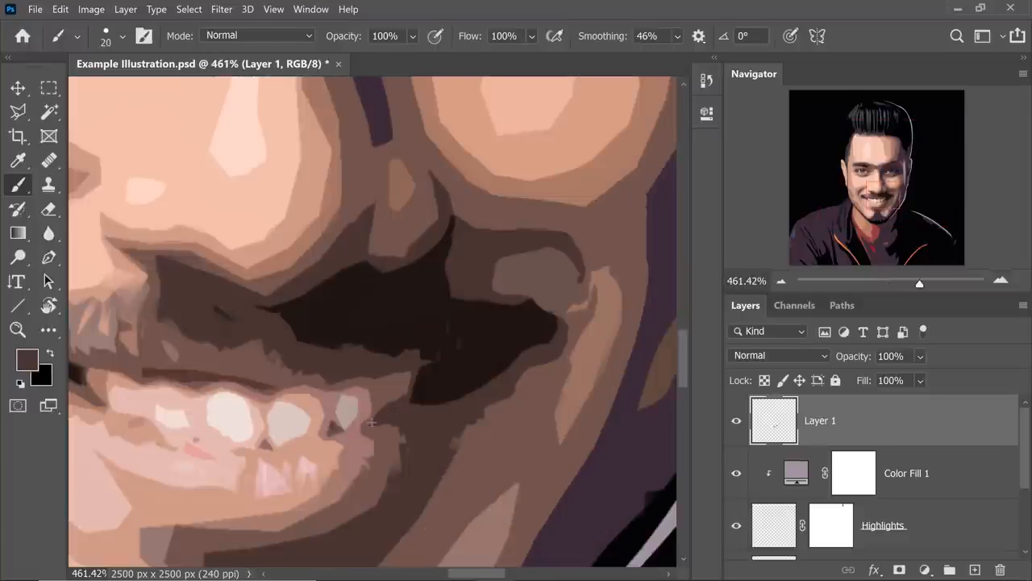
right_click(394, 452)
drag(105, 40, 97, 41)
drag(374, 429, 398, 462)
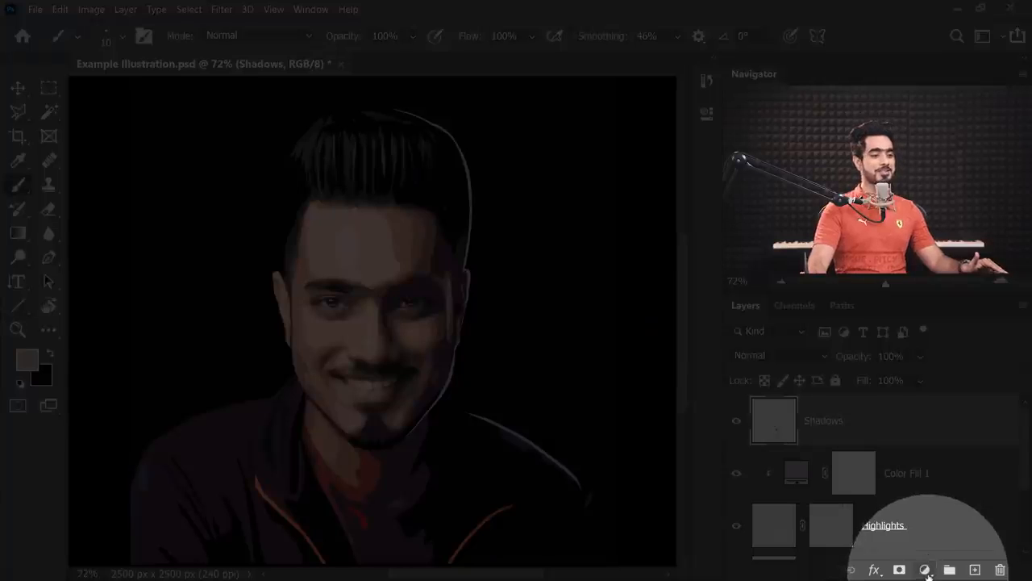
Add a Curves adjustment layer above Shadows, pulling in the white and black points and placing an upper point at input 169, output 184.
click(920, 566)
click(903, 370)
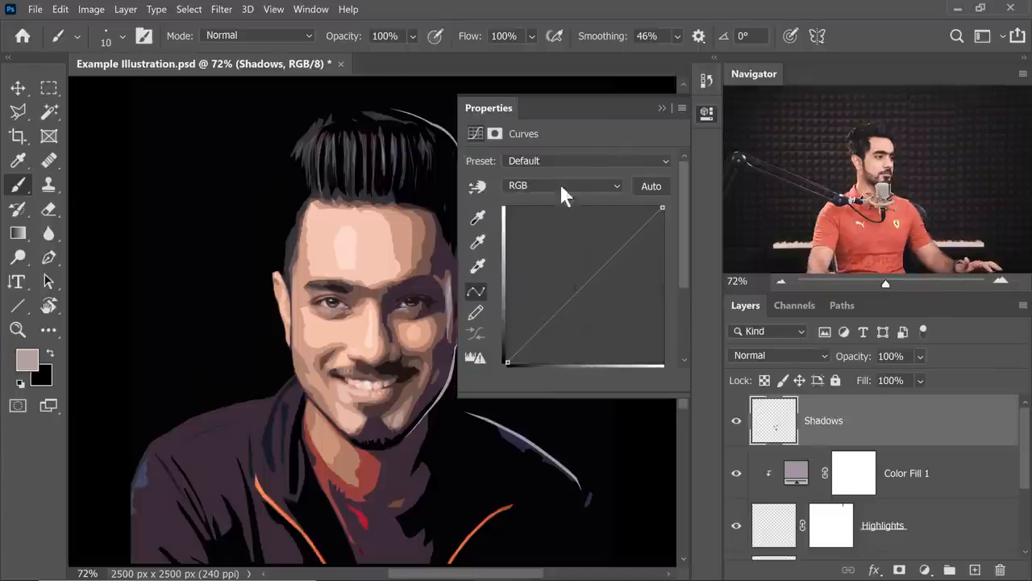
drag(581, 113, 648, 143)
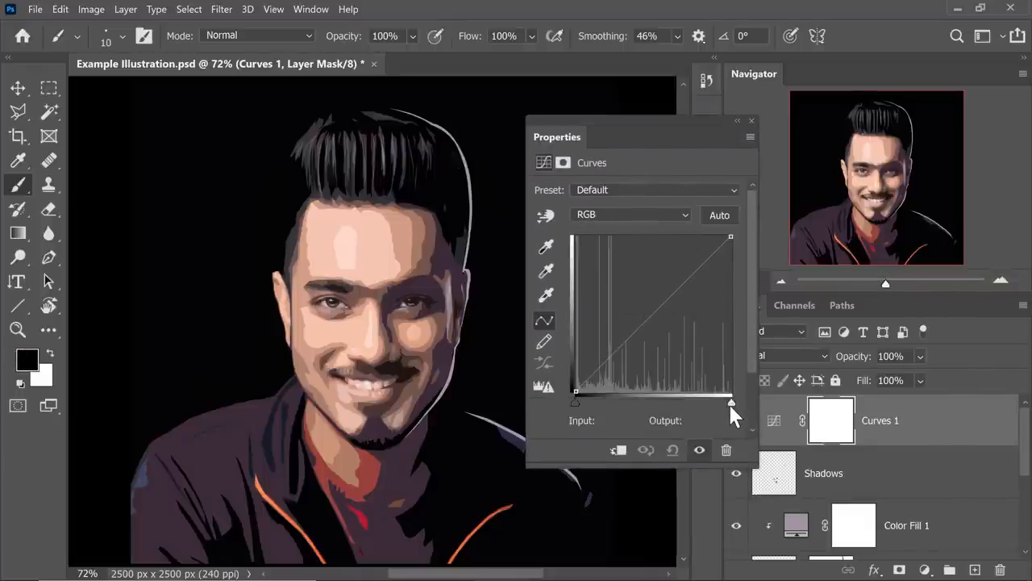
drag(727, 401, 712, 401)
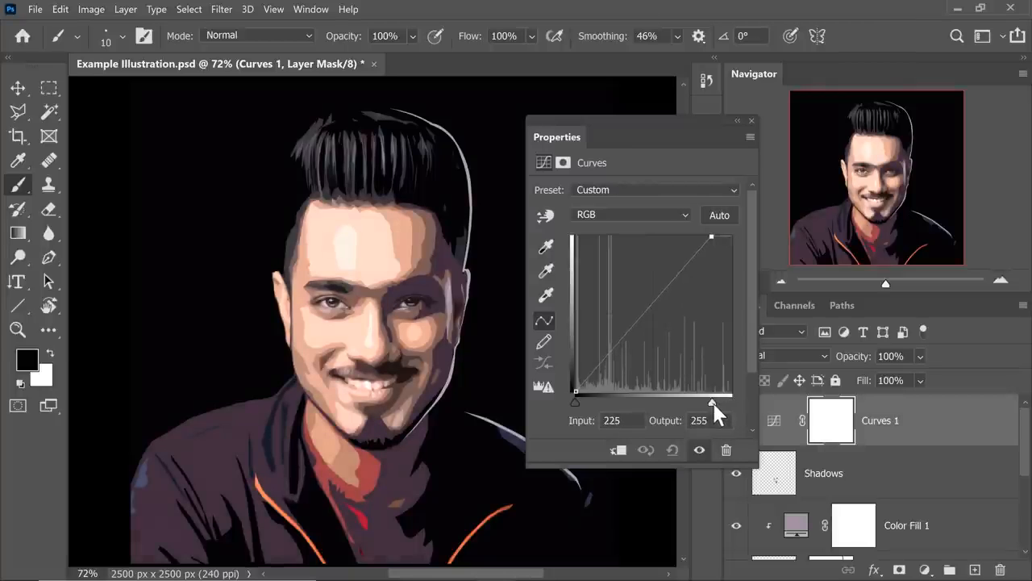
drag(574, 402, 578, 402)
drag(628, 340, 631, 342)
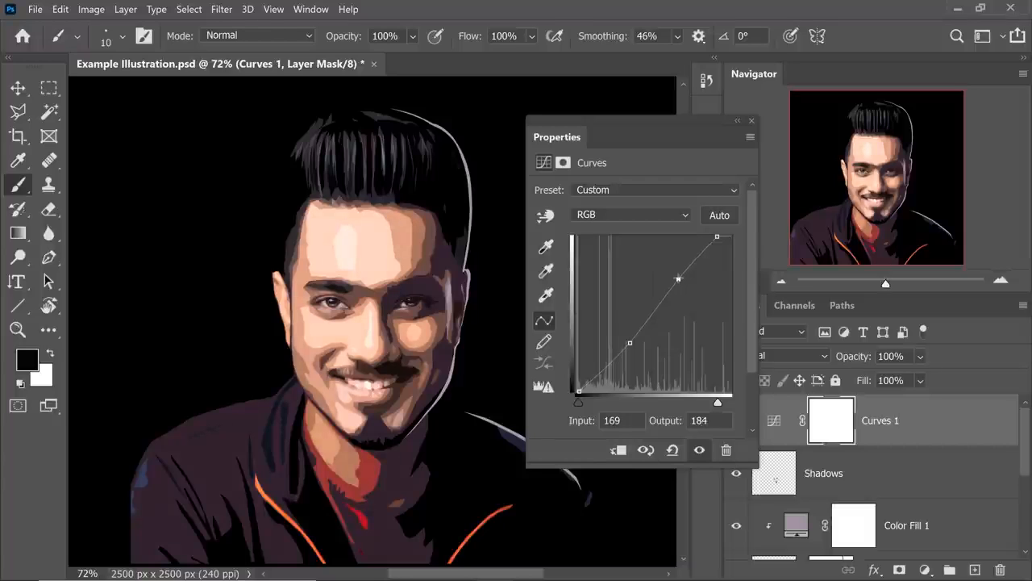
click(751, 122)
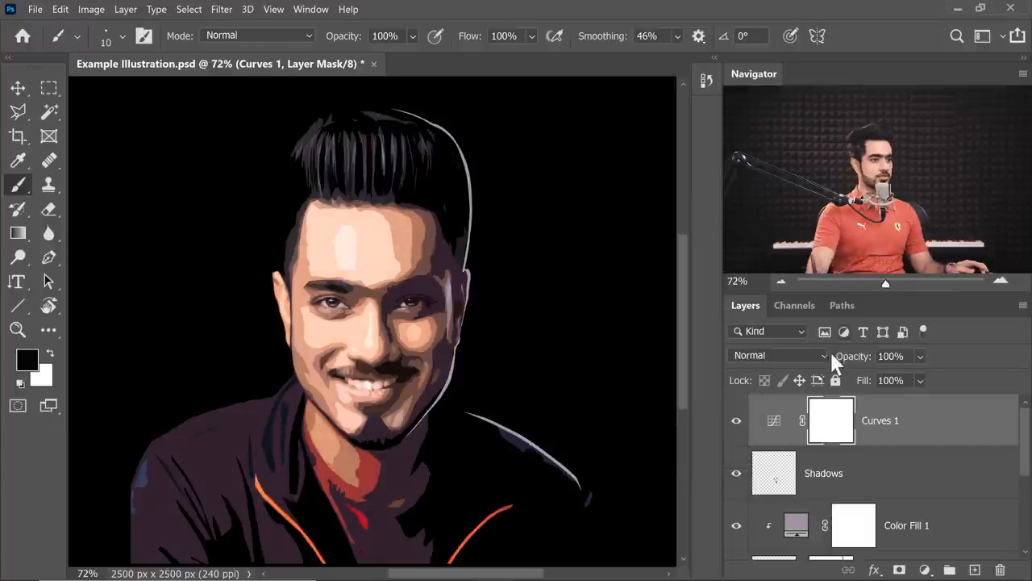
Set the Curves 1 layer's opacity to 50% and compare the image with and without the adjustment.
drag(689, 367, 690, 367)
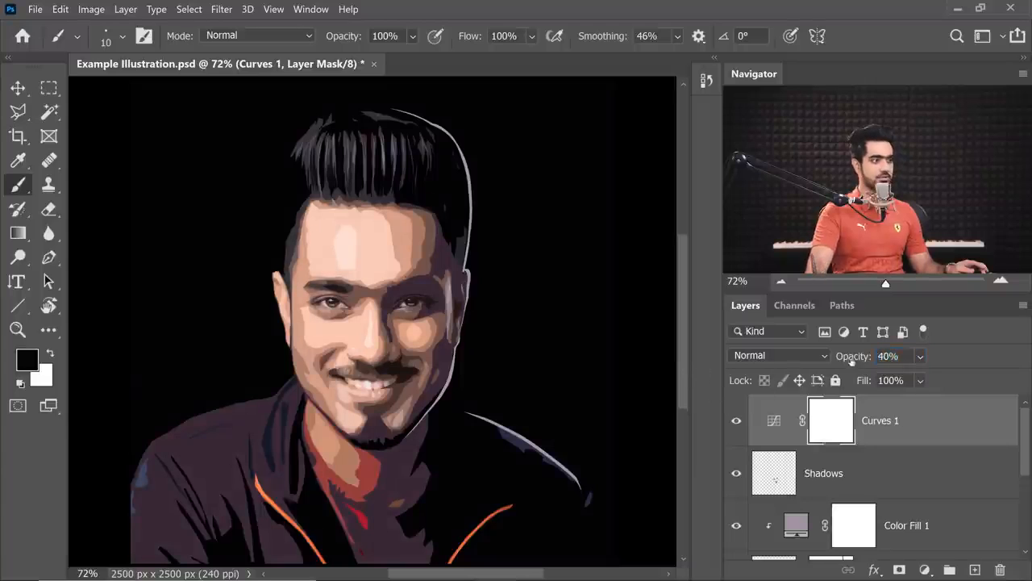
text(50)
key(Return)
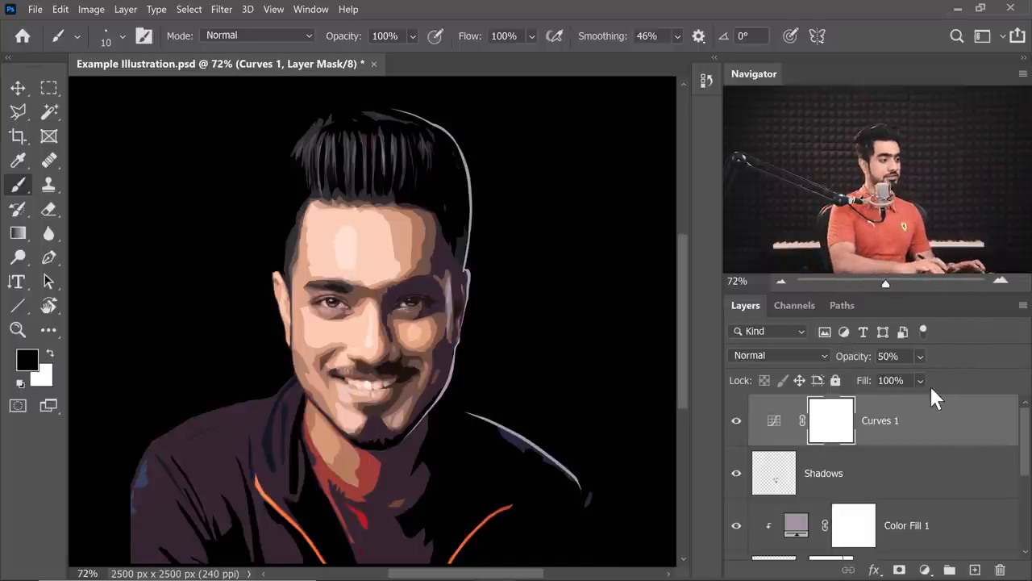
click(735, 421)
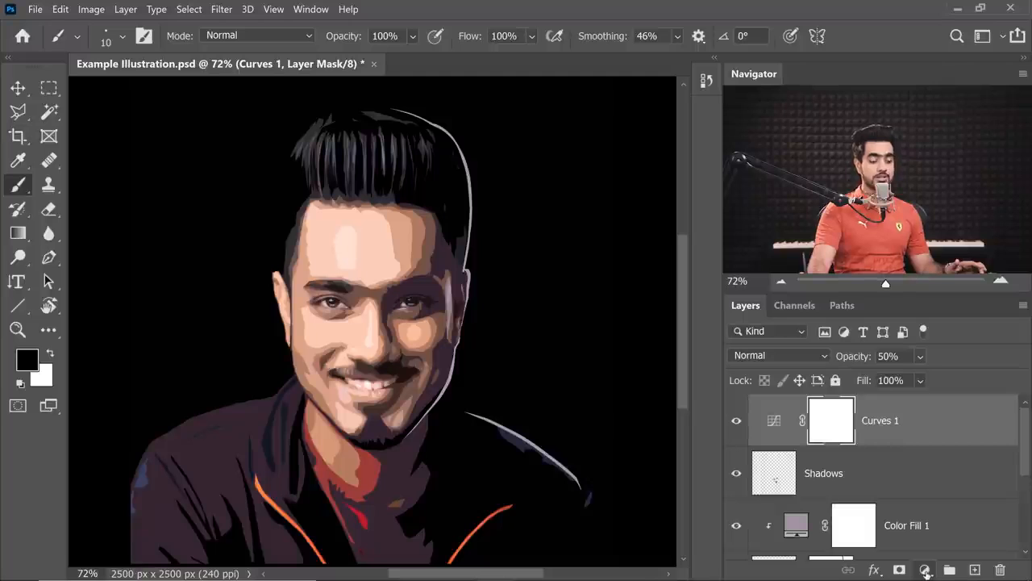
Add a Gradient Map adjustment layer above Curves 1 and apply the navy-to-coral duotone preset from the Gradients group.
click(925, 569)
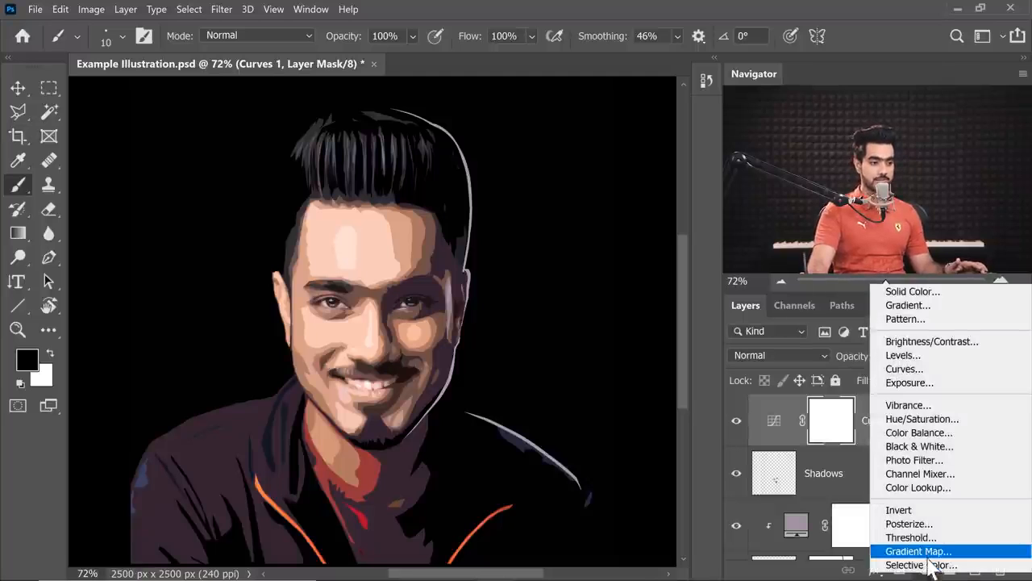
click(932, 553)
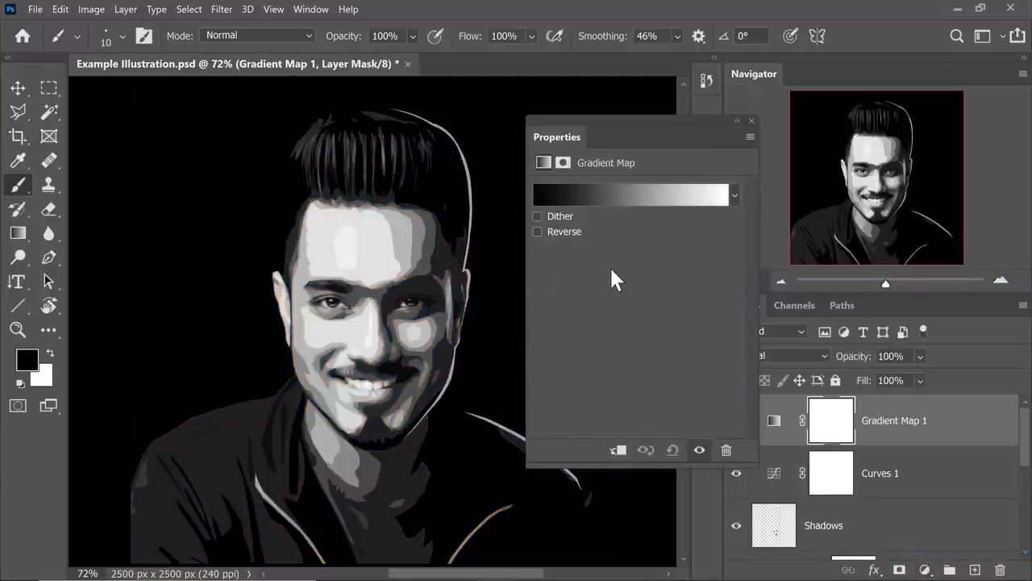
click(662, 197)
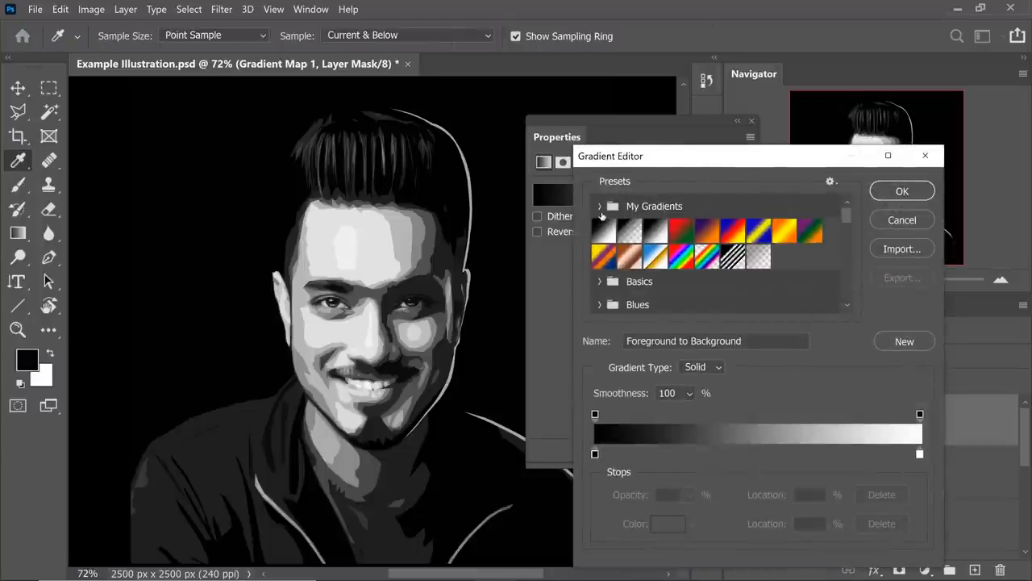
click(600, 207)
drag(839, 216, 845, 285)
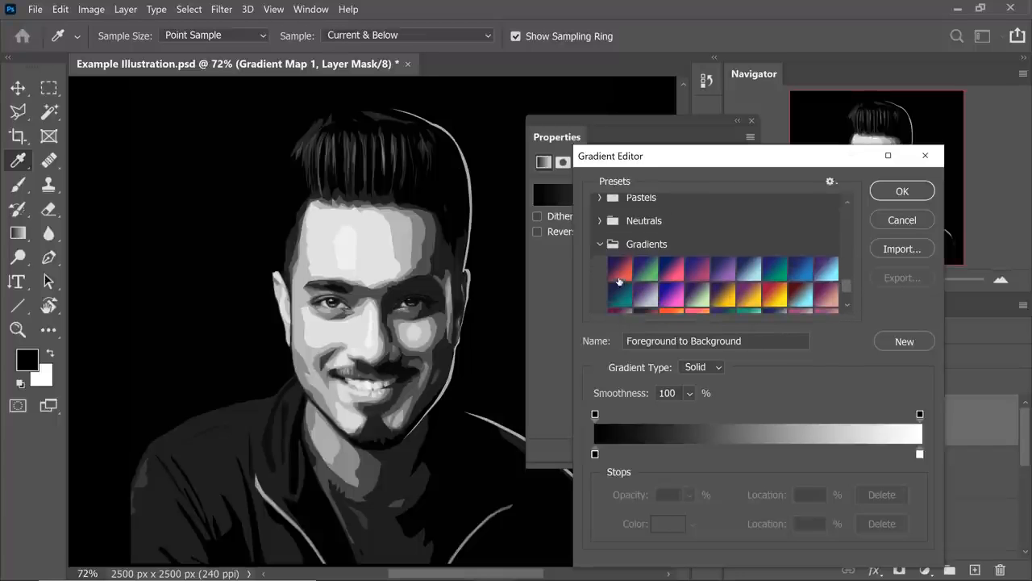
click(621, 271)
click(641, 272)
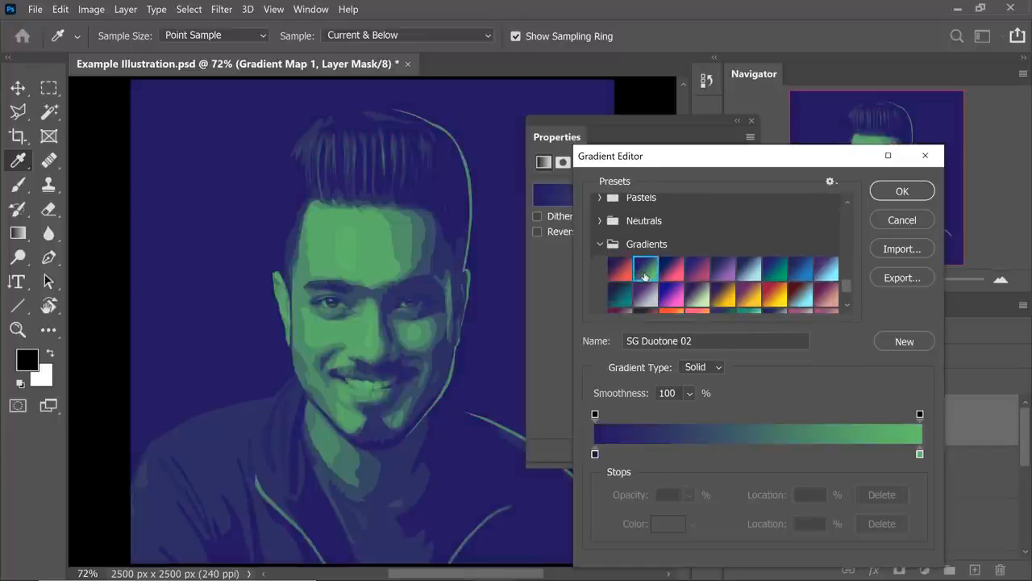
click(671, 273)
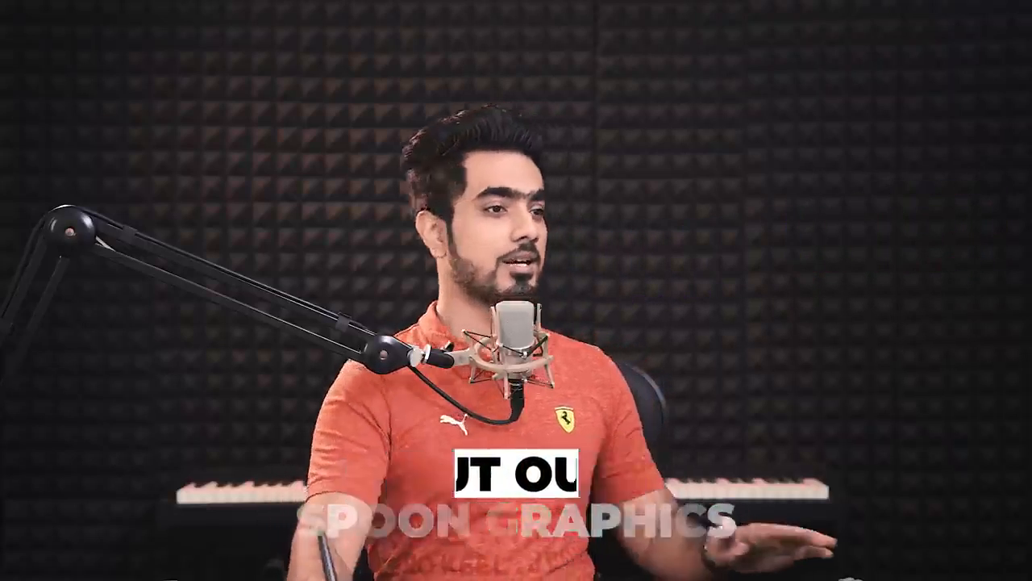
click(902, 191)
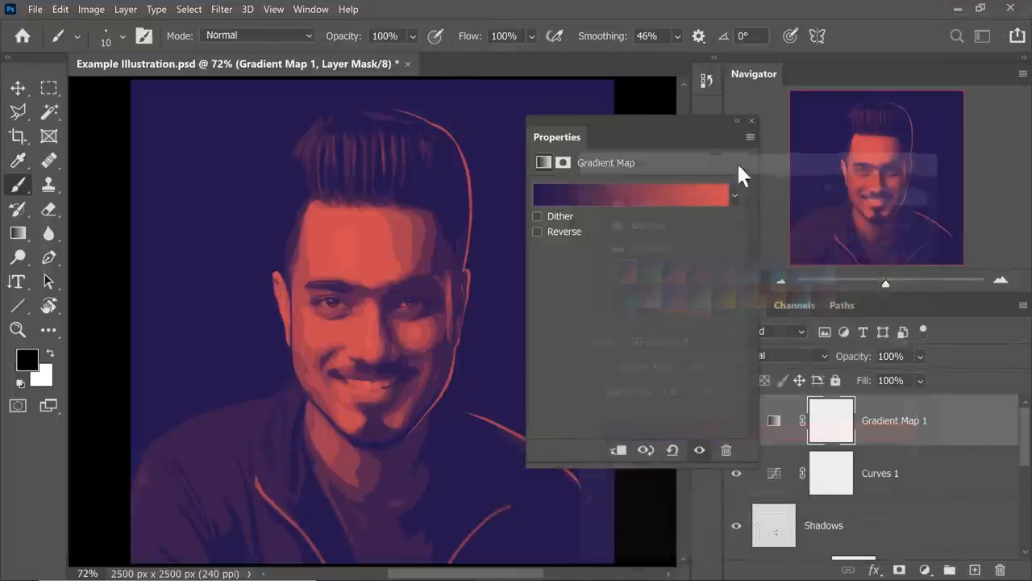